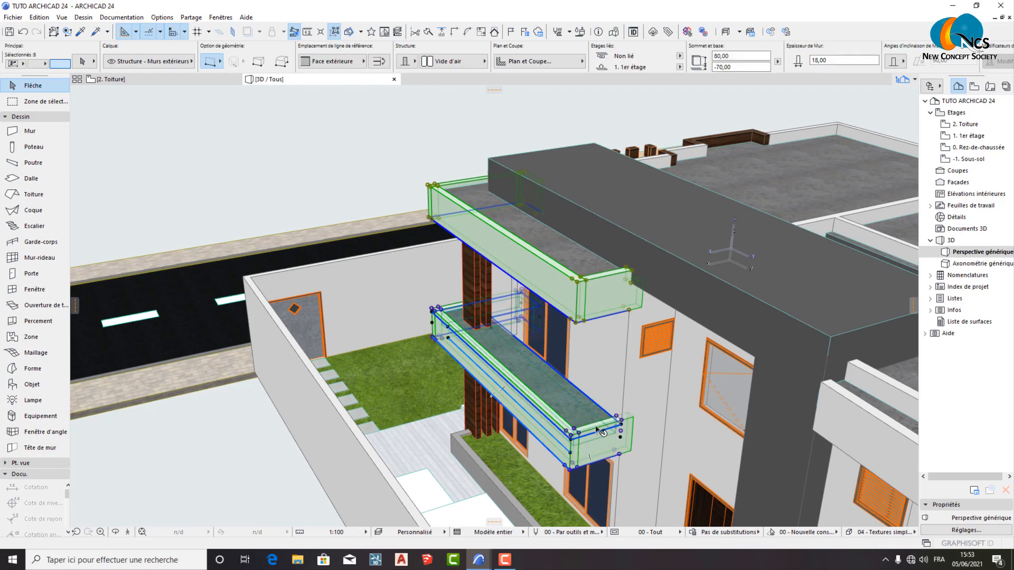
Step: Add the parapet walls of the other wing's first-floor balcony and roof overhang to the wall selection
middle_click_drag(645, 289, 376, 308, "shift")
scroll(506, 276, "up", 2)
scroll(507, 279, "up", 2)
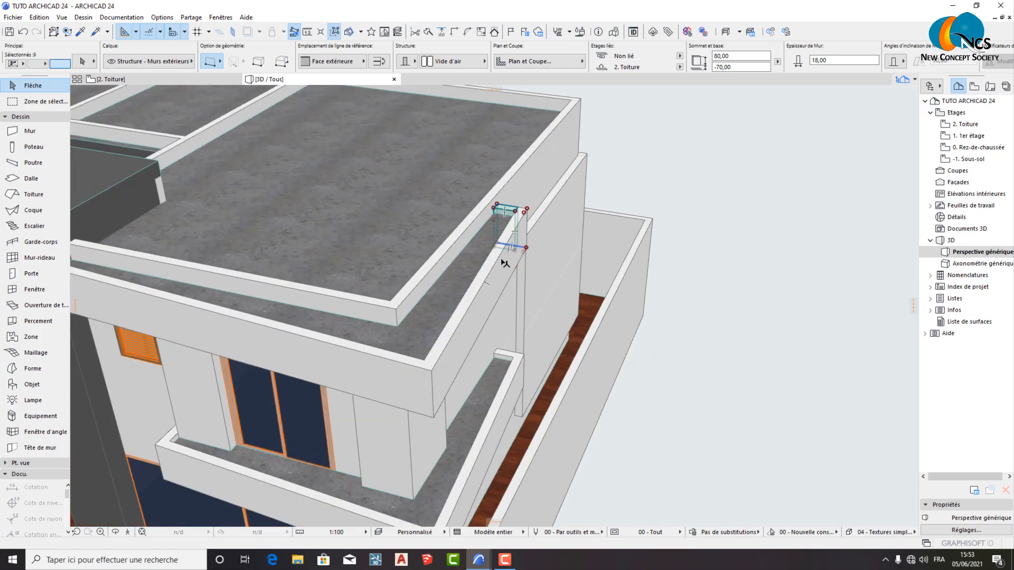
left_click(486, 314, "shift")
left_click(486, 323, "shift")
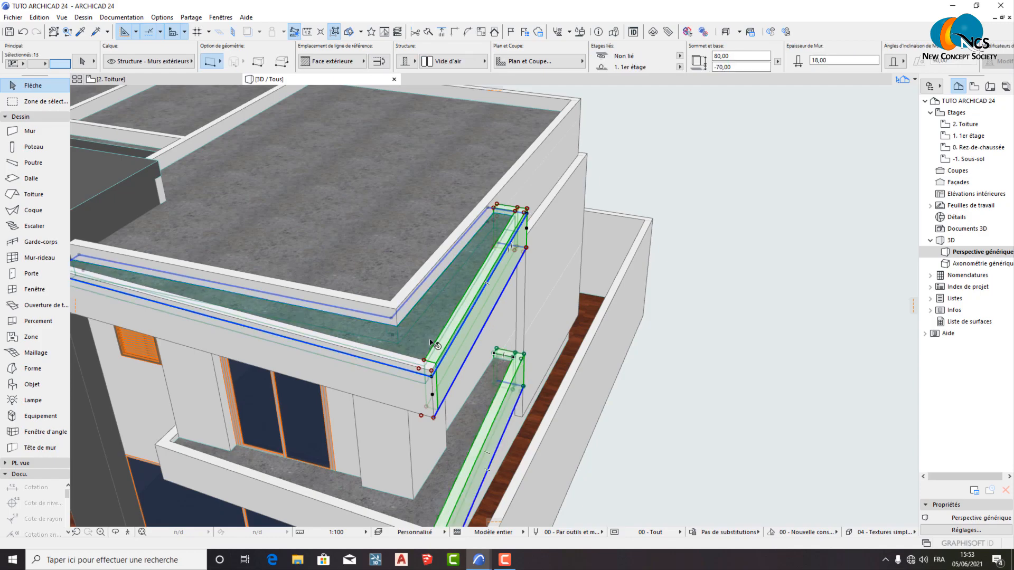
left_click(385, 388, "shift")
middle_click_drag(385, 387, 618, 417, "shift")
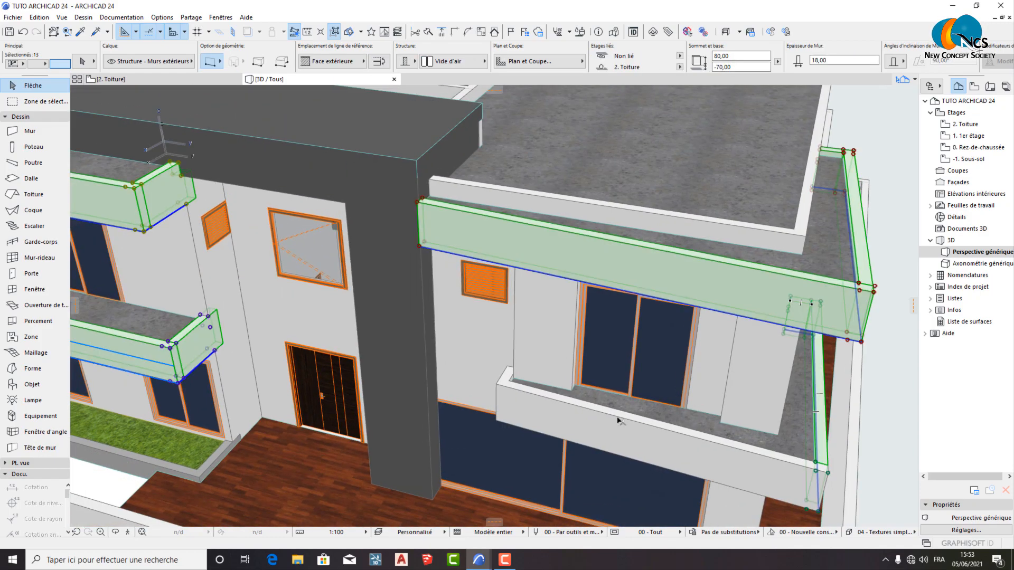
middle_click_drag(479, 320, 519, 328, "shift")
scroll(613, 296, "down", 3)
middle_click_drag(613, 296, 649, 345, "shift")
middle_click_drag(452, 372, 570, 427, "shift")
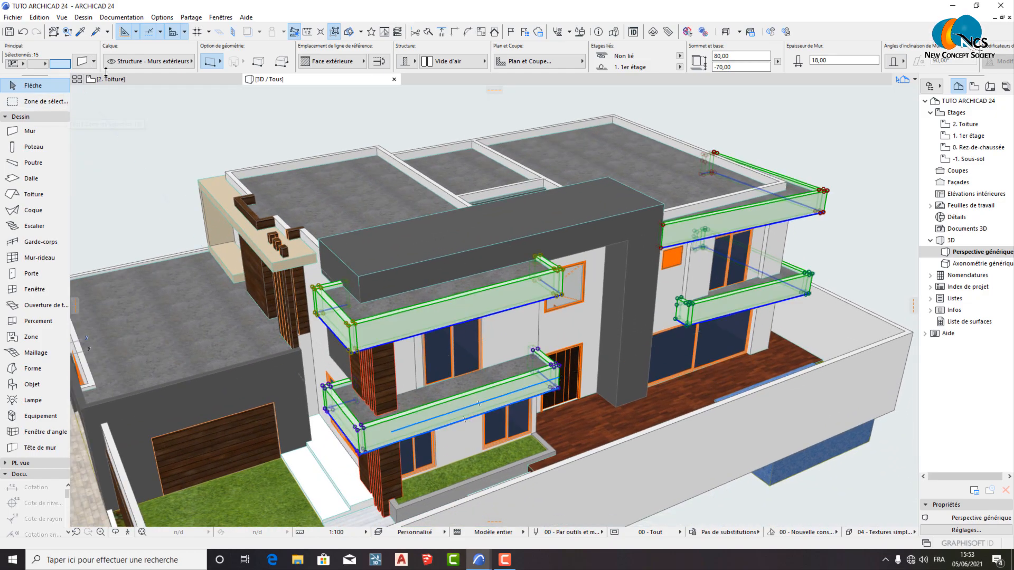
Step: Override all surfaces of the selected parapet walls with Pierre - Marbre gris
key("ctrl+t")
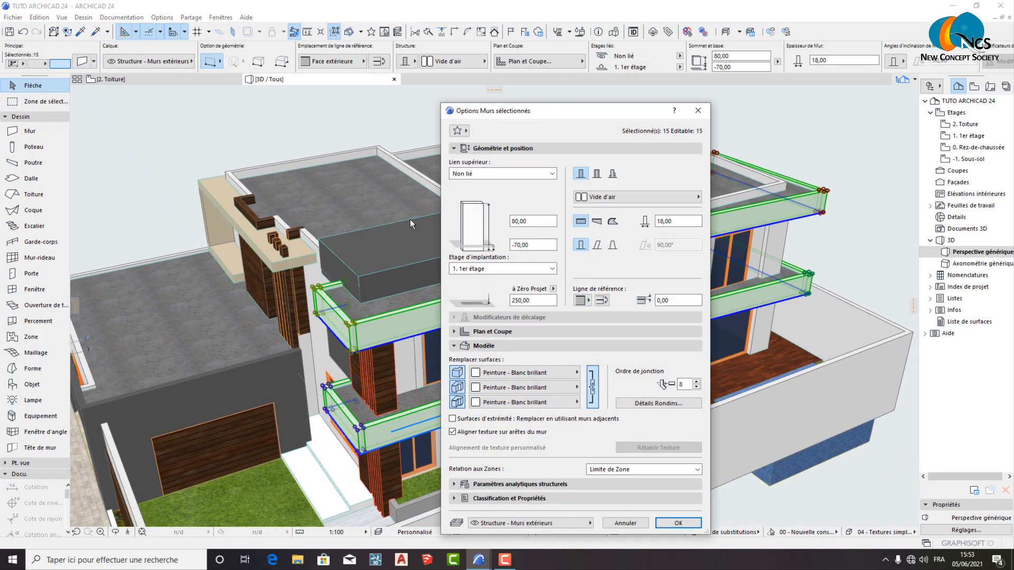
left_click(525, 375)
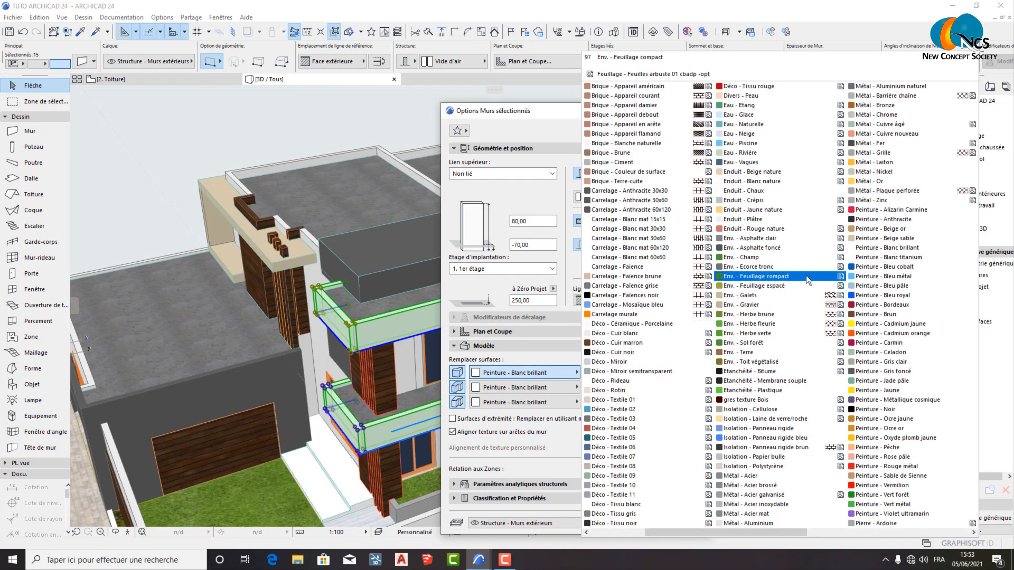
scroll(805, 275, "down", 5)
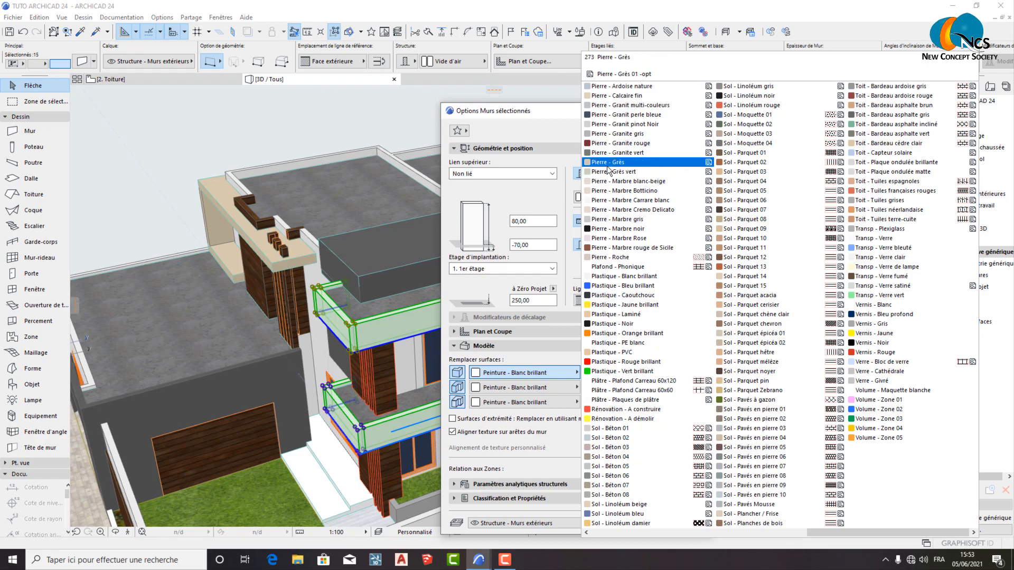
left_click(652, 225)
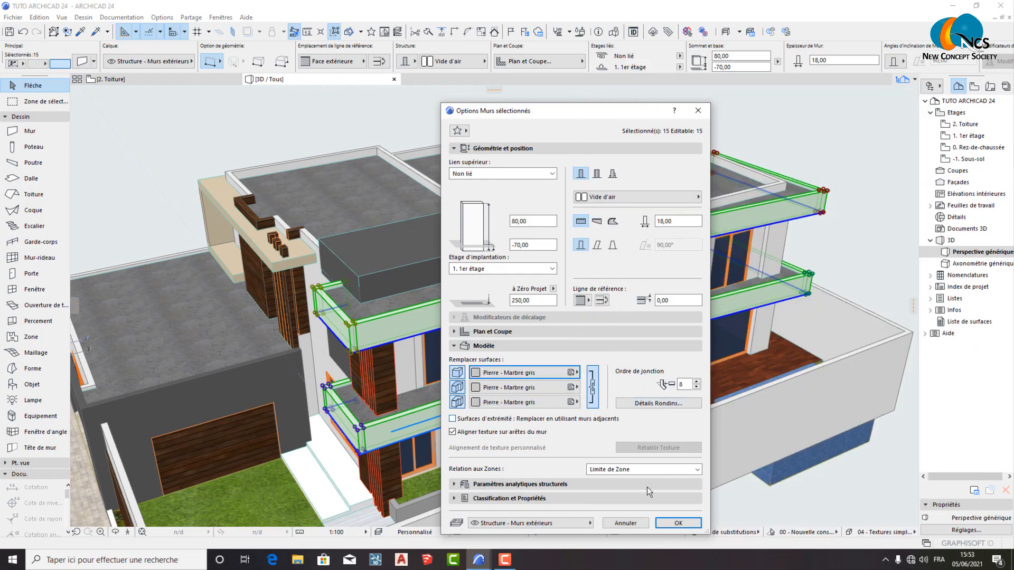
left_click(678, 522)
scroll(366, 320, "up", 5)
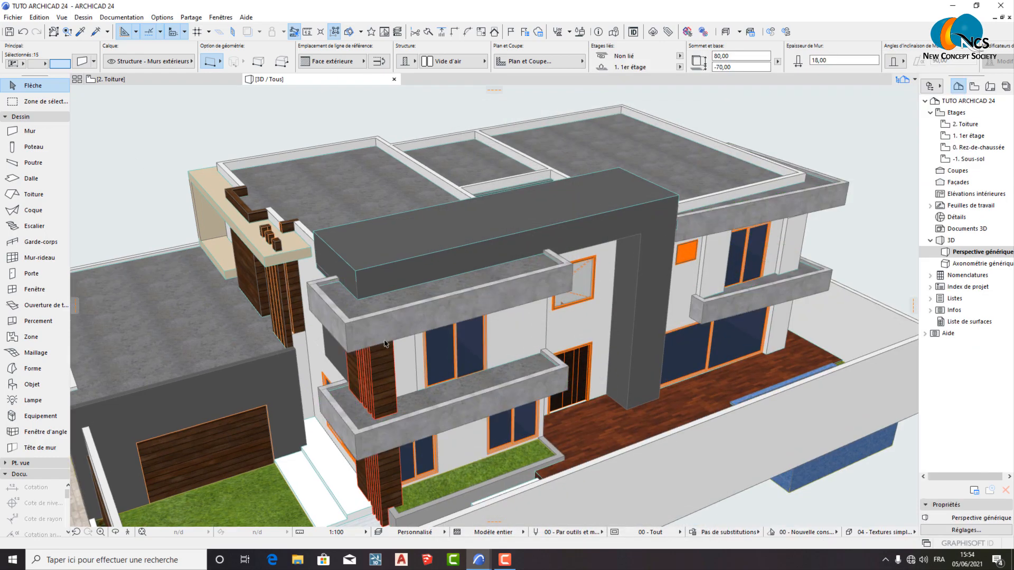
scroll(365, 320, "up", 8)
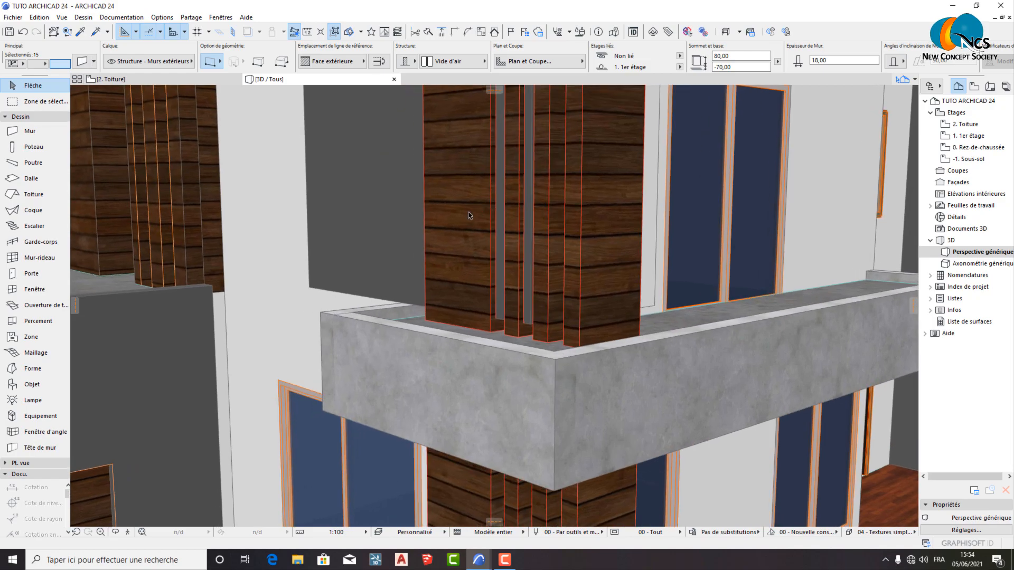
Step: Select the three stacked entrance walls at ground floor, first floor and roof level around the front door and window
scroll(548, 270, "down", 6)
middle_click_drag(547, 269, 421, 308, "shift")
scroll(521, 300, "down", 3)
mouse_move(520, 300)
middle_mouse_down("shift")
mouse_move(336, 303)
mouse_move(532, 341)
mouse_move(534, 310)
middle_mouse_up("shift")
scroll(534, 310, "up", 3)
left_click(522, 293)
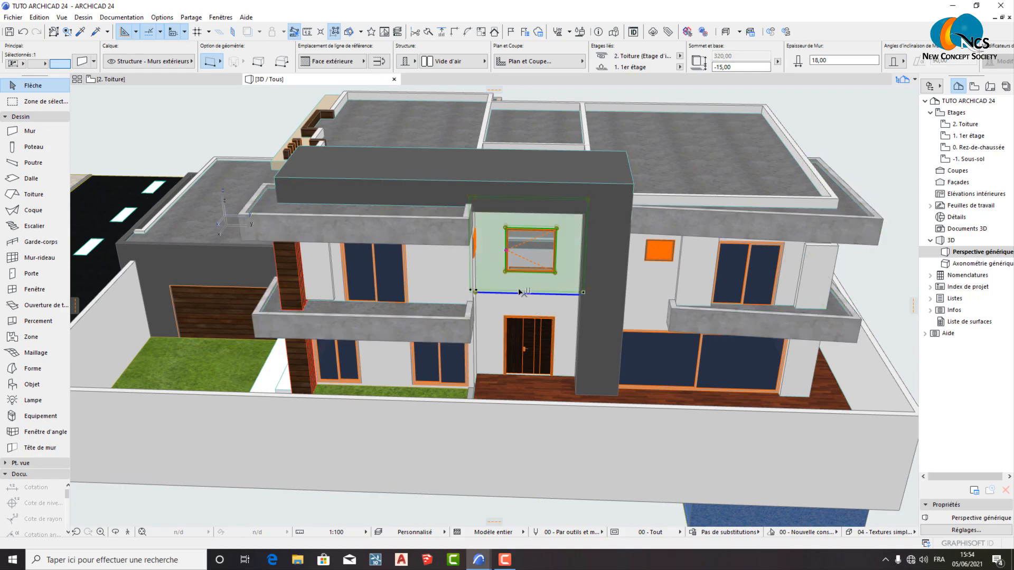
scroll(521, 241, "up", 1)
scroll(522, 242, "up", 2)
left_click(484, 340)
scroll(547, 197, "up", 6)
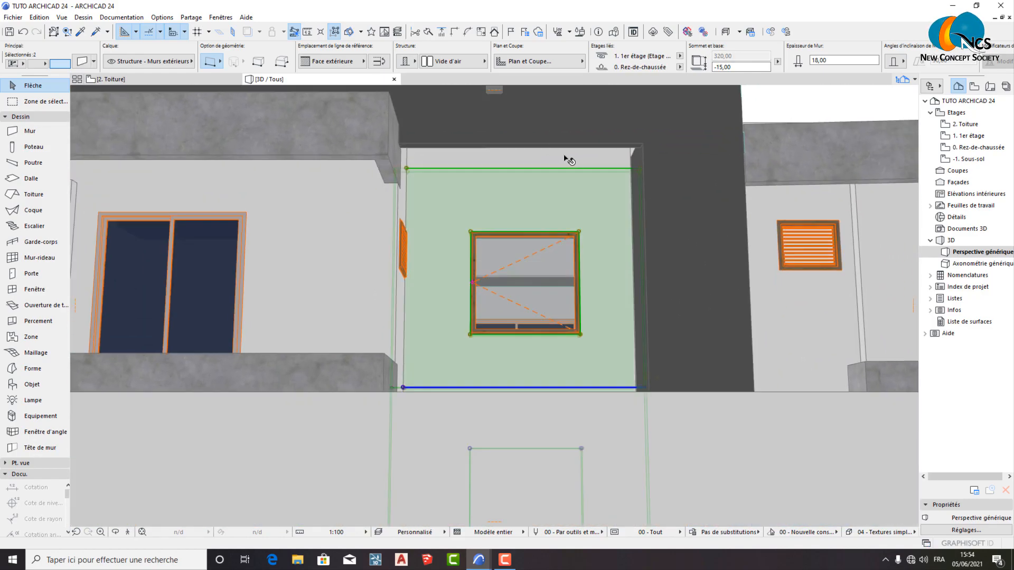
scroll(556, 259, "down", 6)
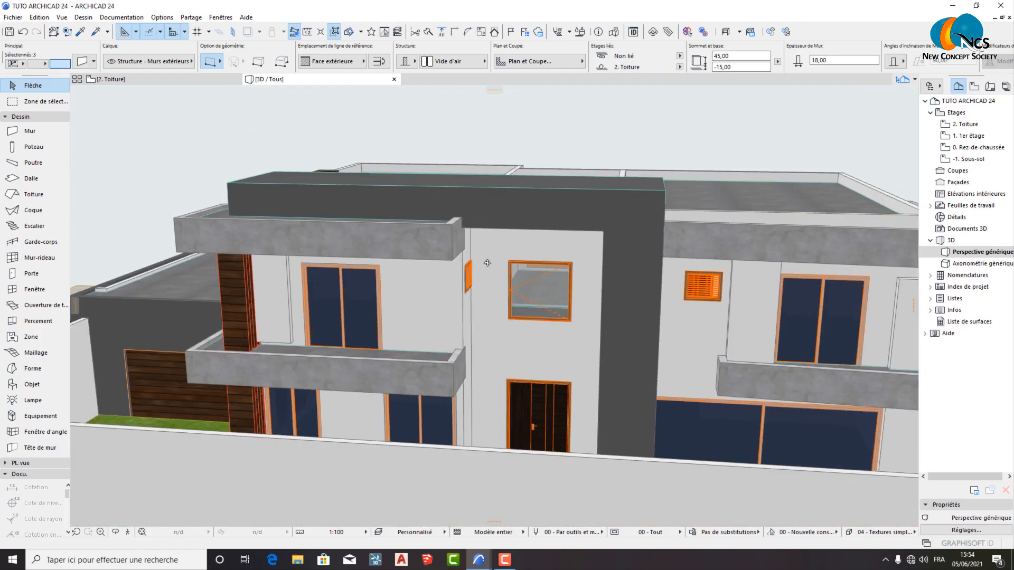
Step: Override all surfaces of the selected entrance walls with Carrelage murale
middle_click_drag(487, 263, 209, 173, "shift")
left_click(84, 62)
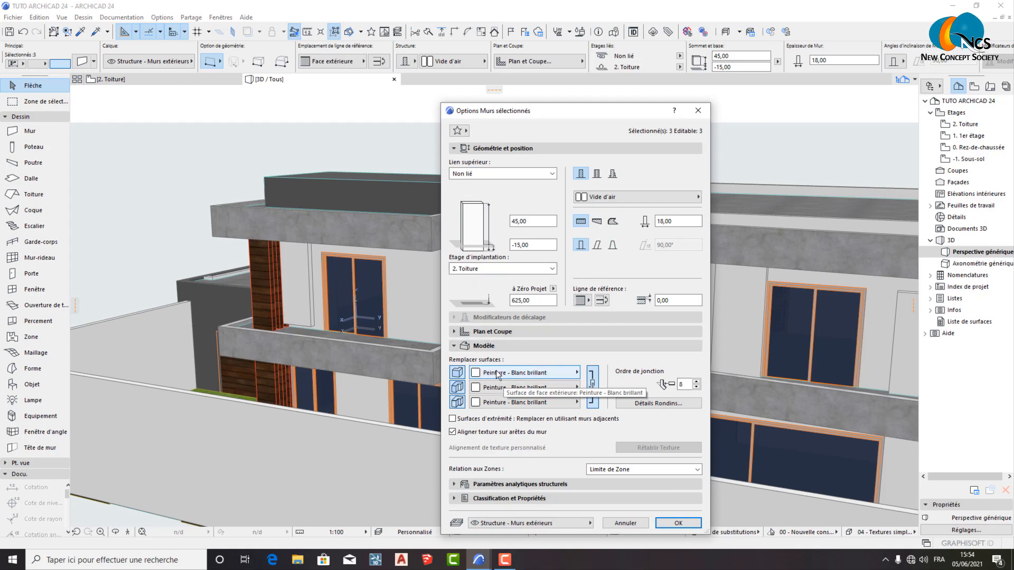
left_click(502, 373)
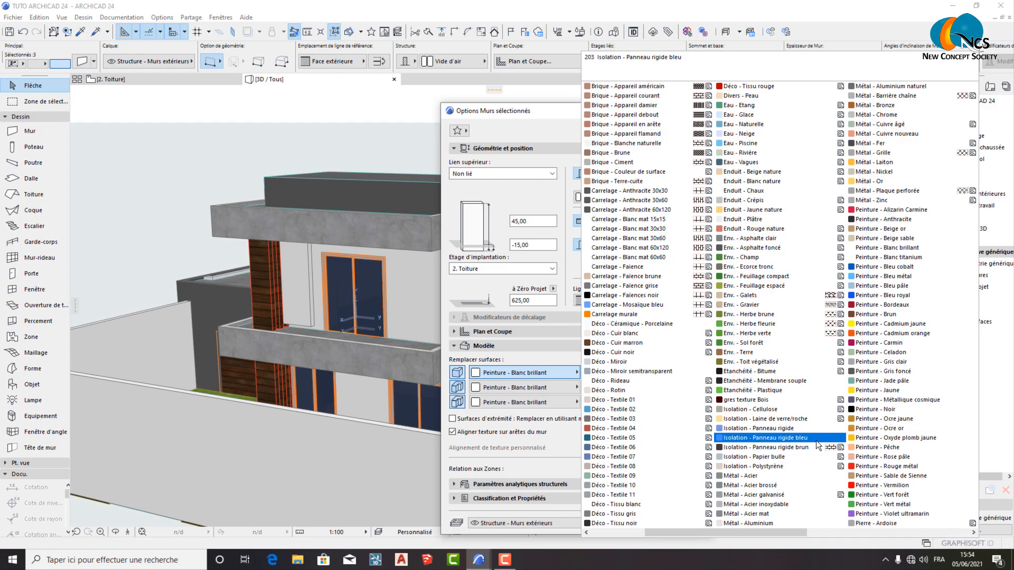
left_click(615, 314)
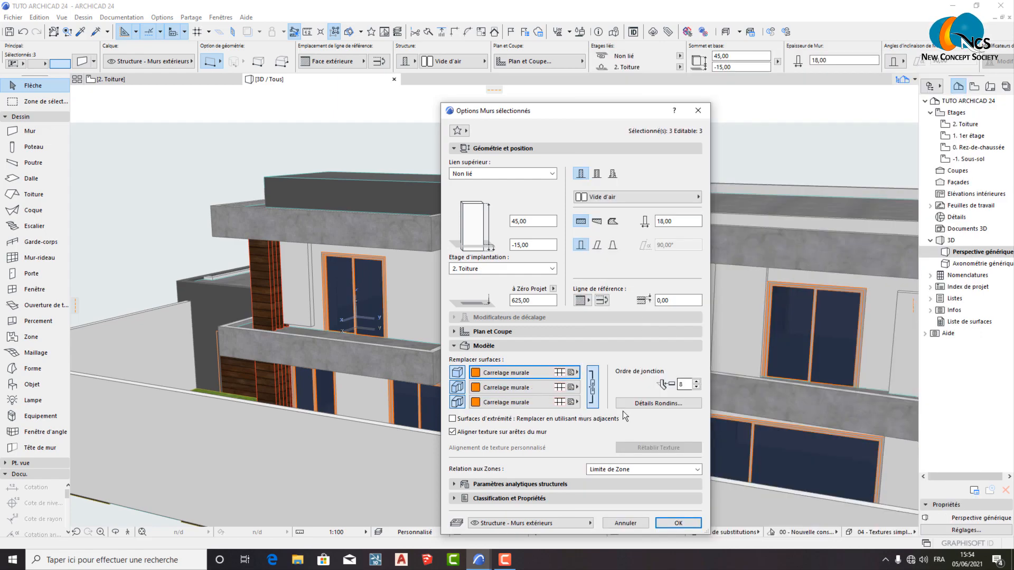
left_click(676, 523)
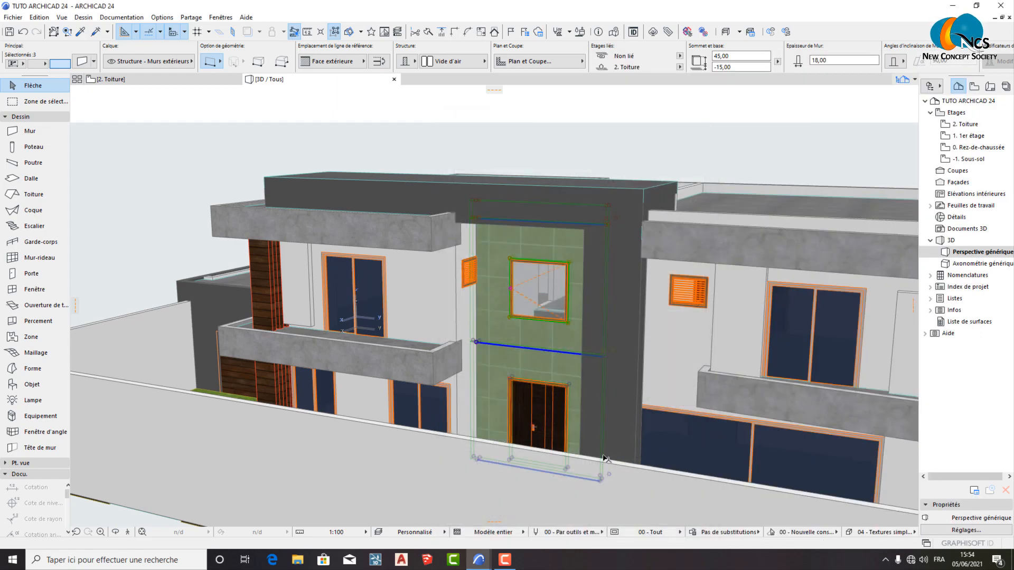
Step: Examine the tiled entrance bay and the marble parapets from several sides of the house
scroll(498, 335, "up", 5)
scroll(565, 346, "down", 8)
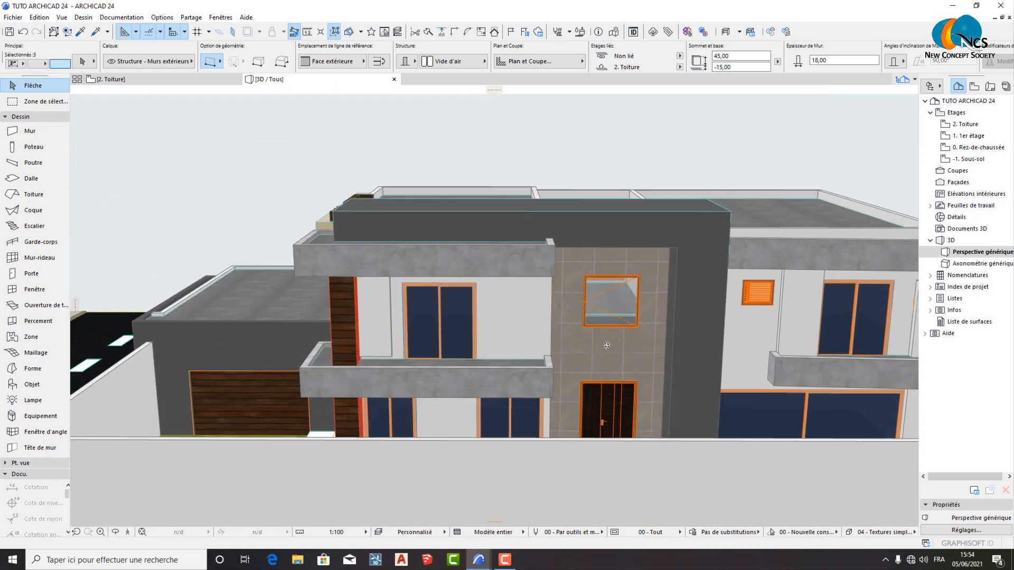
middle_click_drag(606, 346, 359, 359, "shift")
scroll(500, 331, "down", 3)
scroll(481, 384, "up", 2)
scroll(483, 384, "down", 3)
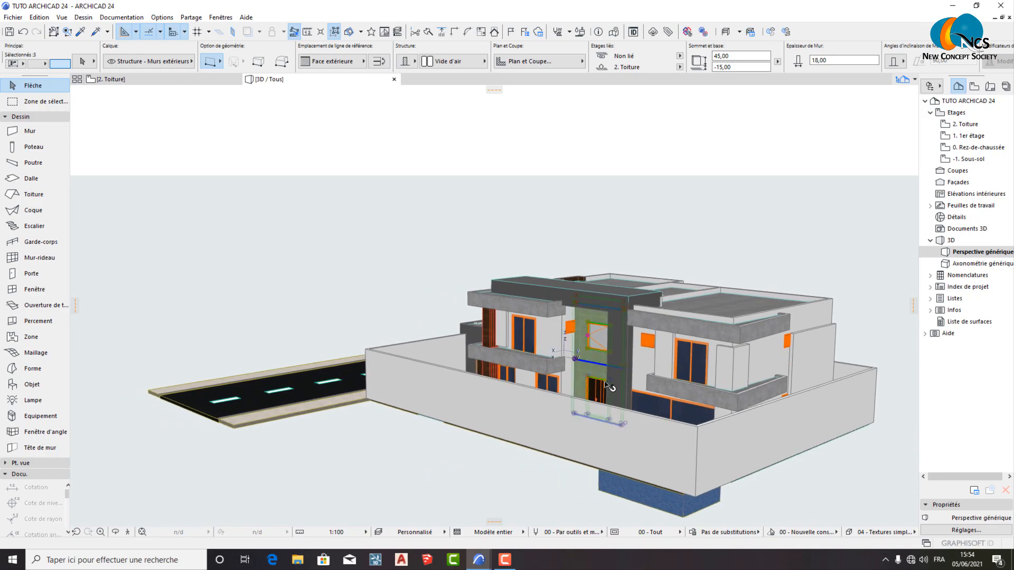
scroll(603, 384, "up", 2)
middle_click_drag(603, 384, 462, 371, "shift")
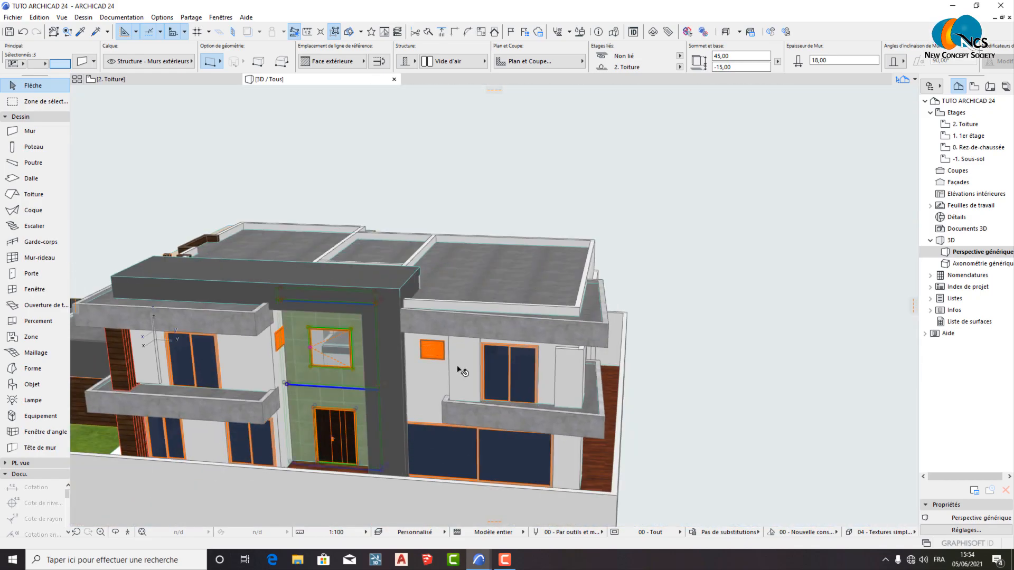
Step: Try removing the two front walls flanking the first-floor glazed balcony door, and undo the removal
scroll(462, 368, "up", 5)
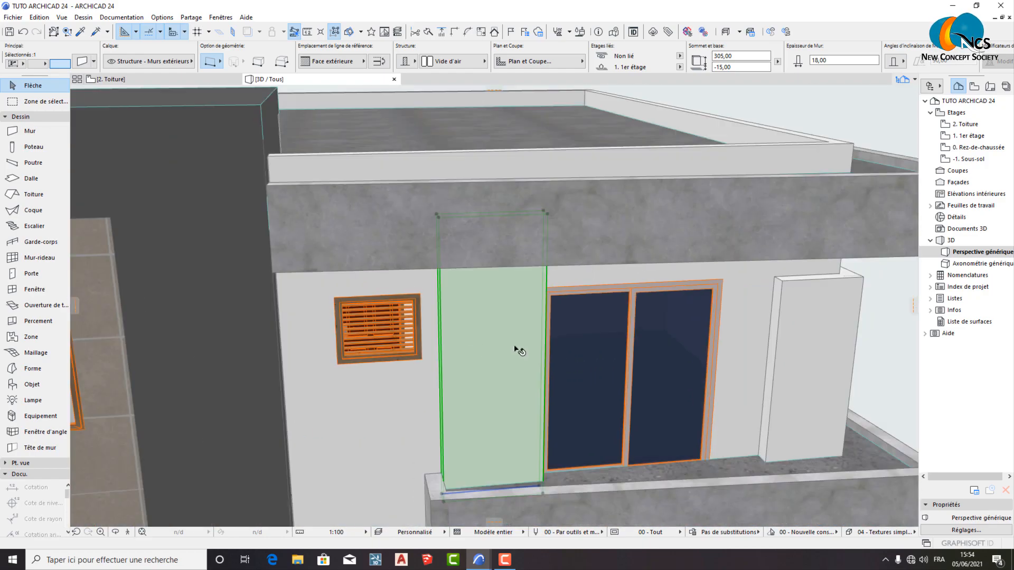
scroll(424, 295, "down", 3)
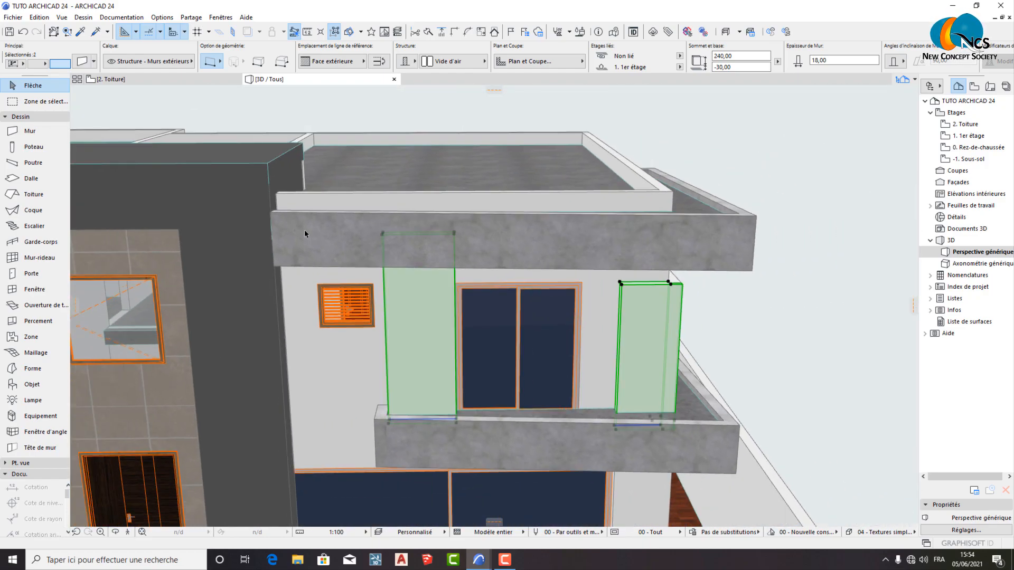
scroll(304, 229, "down", 3)
middle_click_drag(294, 319, 700, 256, "shift")
scroll(700, 255, "up", 2)
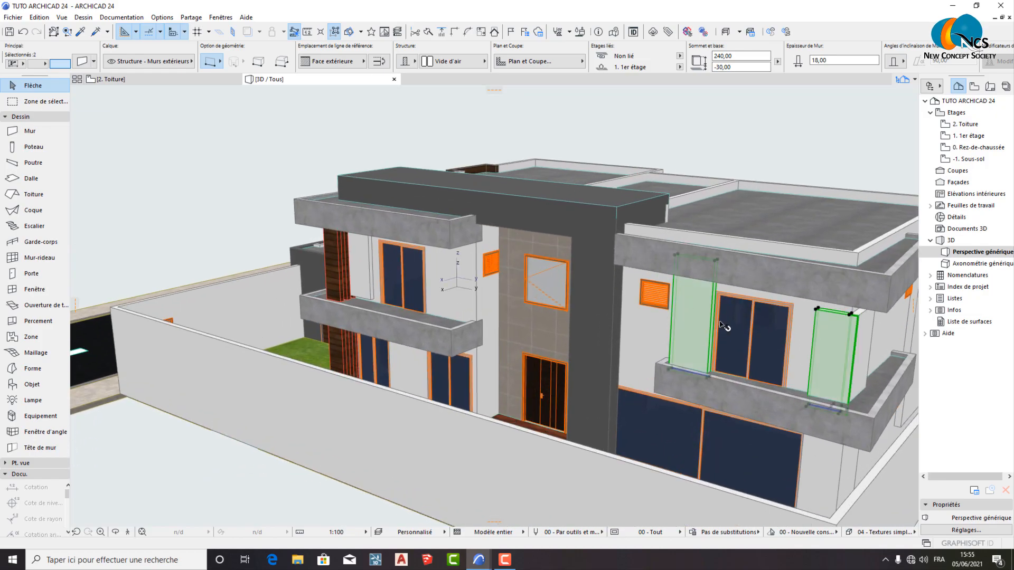
key("Escape")
scroll(713, 322, "down", 2)
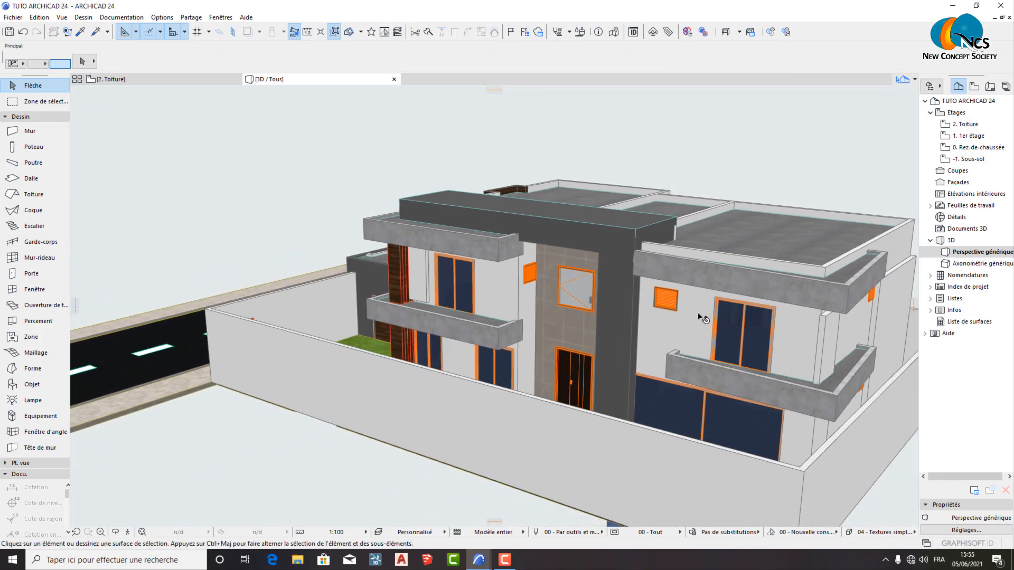
key("ctrl+z")
Step: Delete only the front wall panel between the small louvred window and the first-floor glazed balcony door
left_click(765, 163)
left_click(692, 298)
key("Delete")
Step: Select the four projecting corner walls behind the balcony, two on the first floor and two on the ground floor
scroll(692, 349, "up", 2)
middle_click_drag(692, 348, 383, 297)
scroll(501, 339, "up", 2)
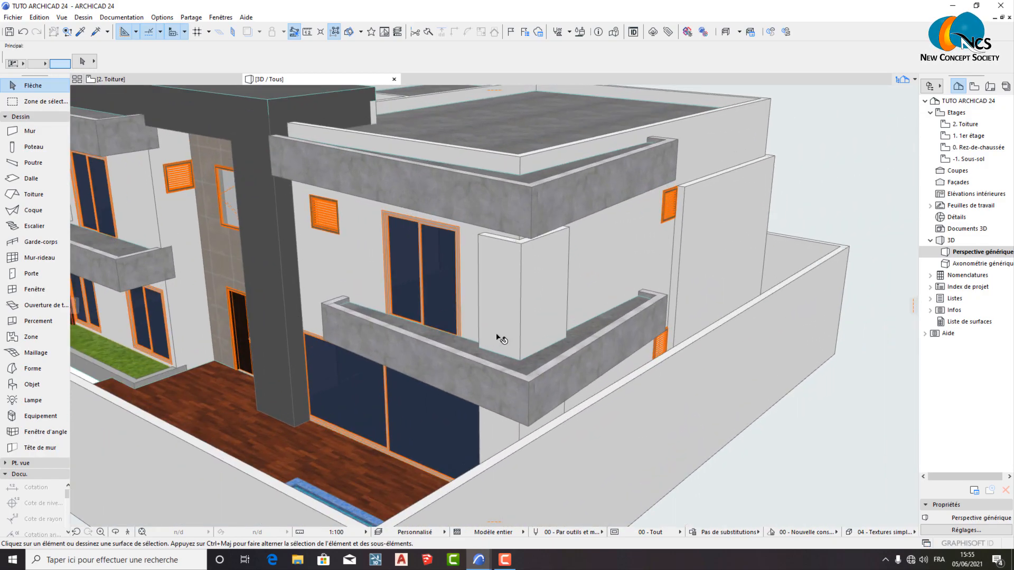
left_click(501, 313)
left_click(544, 316, "shift")
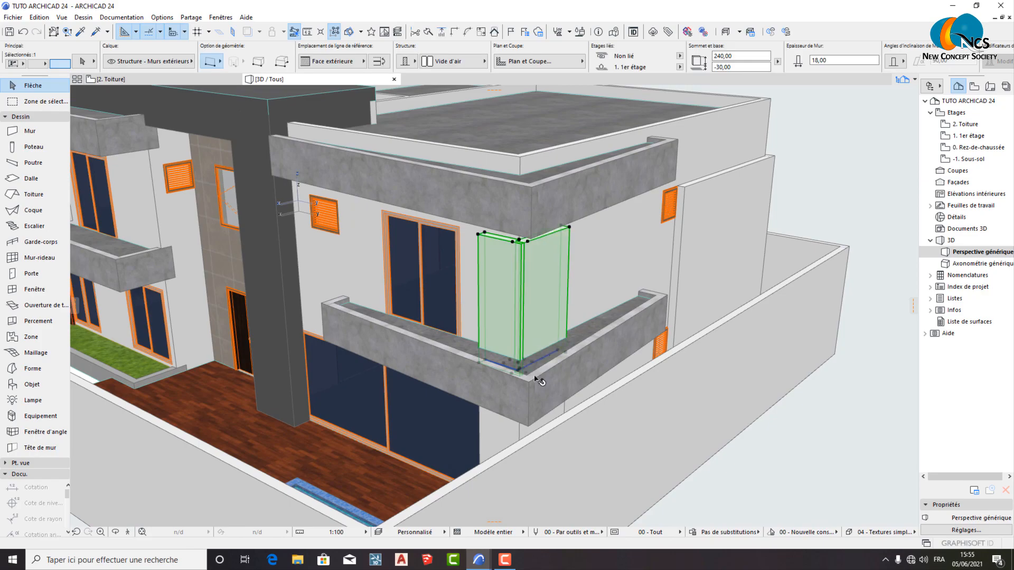
left_click(511, 434, "shift")
scroll(528, 422, "up", 4)
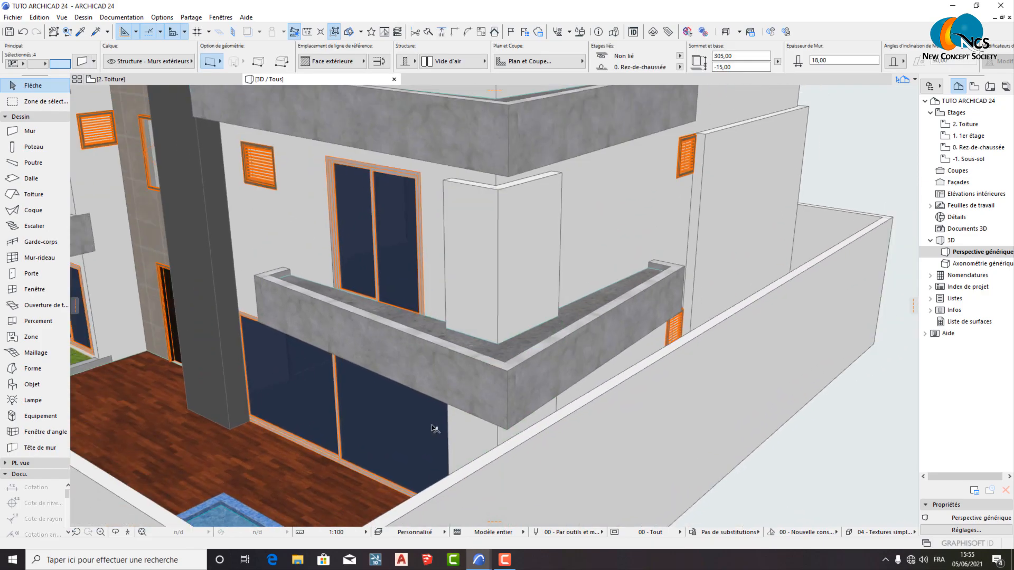
scroll(435, 428, "down", 4)
Step: Add the projecting side walls on both floors and their short rear return walls to the selection
left_click(659, 248, "shift")
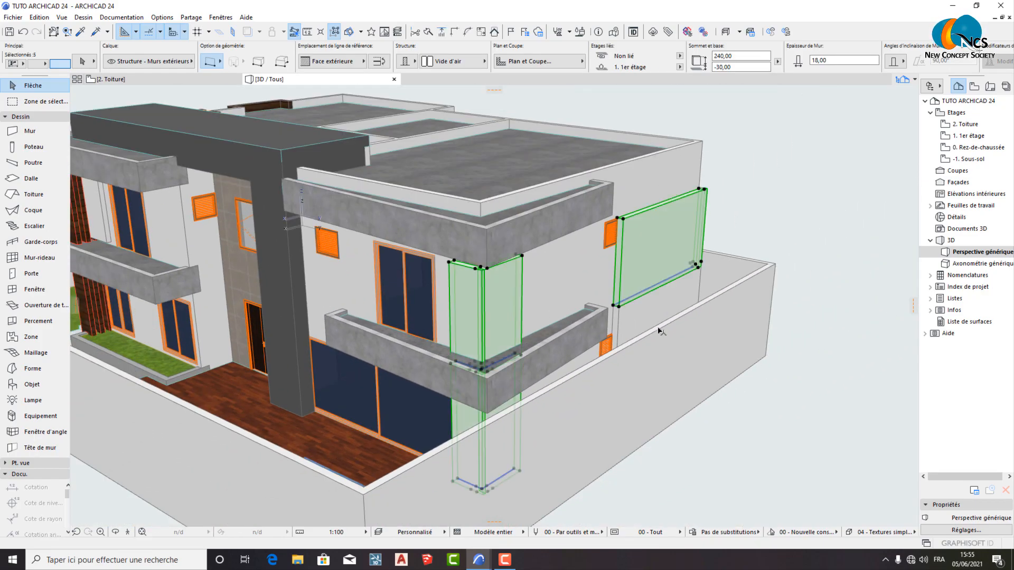
left_click(650, 315, "shift")
scroll(650, 315, "down", 2)
middle_click_drag(689, 294, 79, 309, "shift")
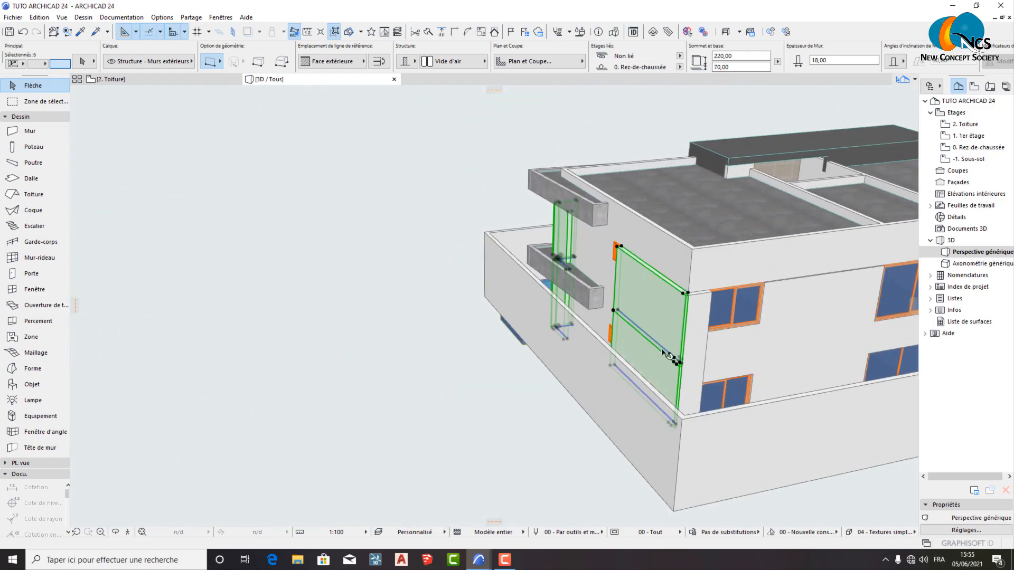
scroll(409, 303, "down", 3)
middle_click_drag(409, 303, 635, 349, "shift")
Step: Replace all surfaces of the eight selected projecting walls on both floors with gres texture Bois
scroll(607, 330, "up", 3)
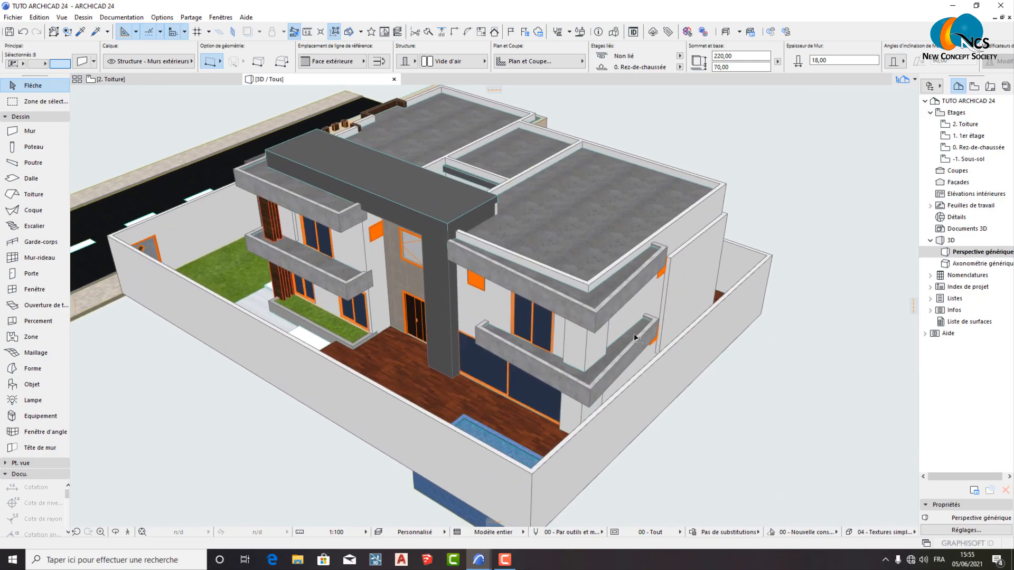
scroll(244, 222, "up", 5)
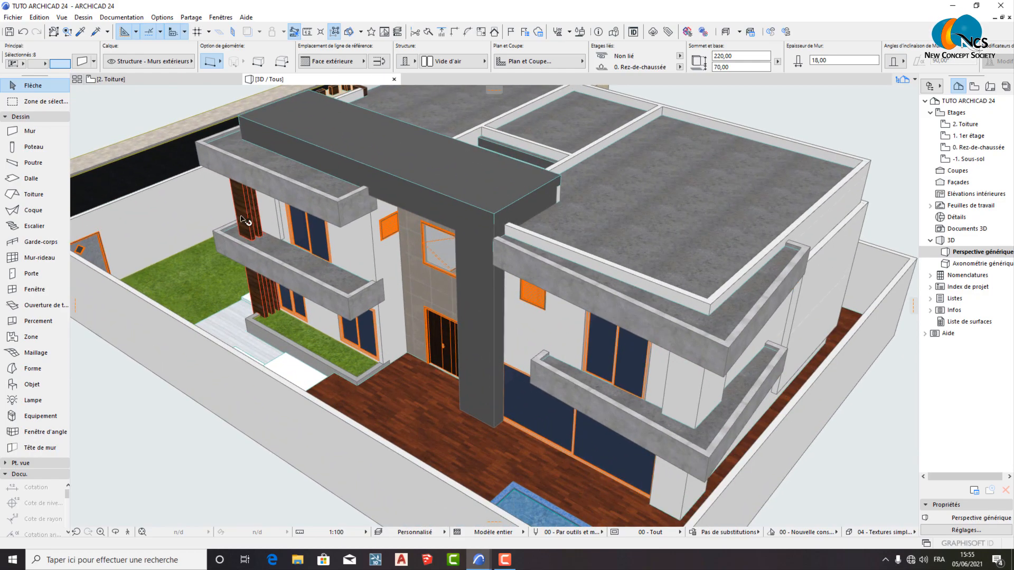
scroll(240, 201, "down", 4)
scroll(242, 175, "down", 3)
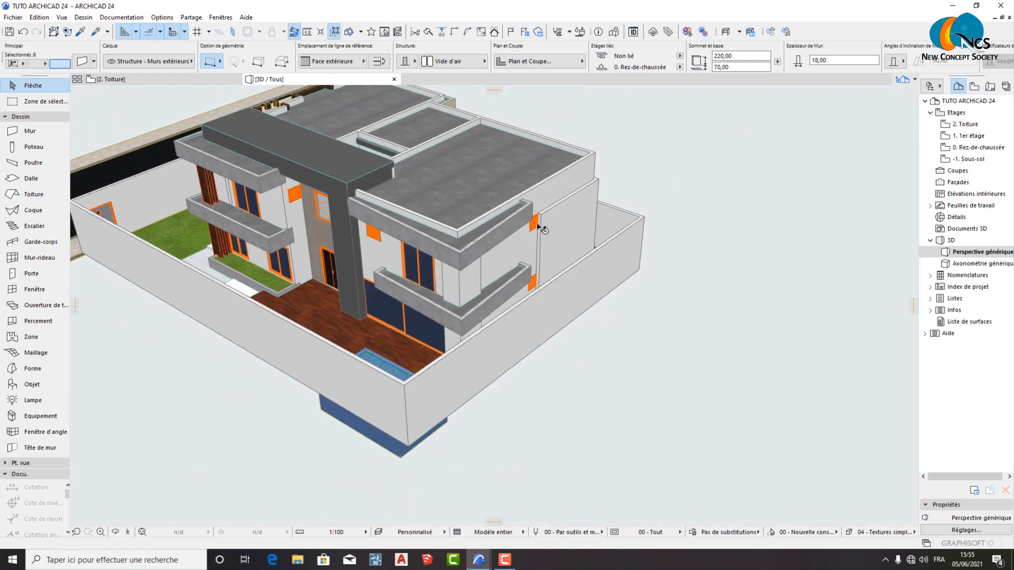
scroll(509, 229, "up", 4)
middle_click_drag(624, 212, 734, 330, "shift")
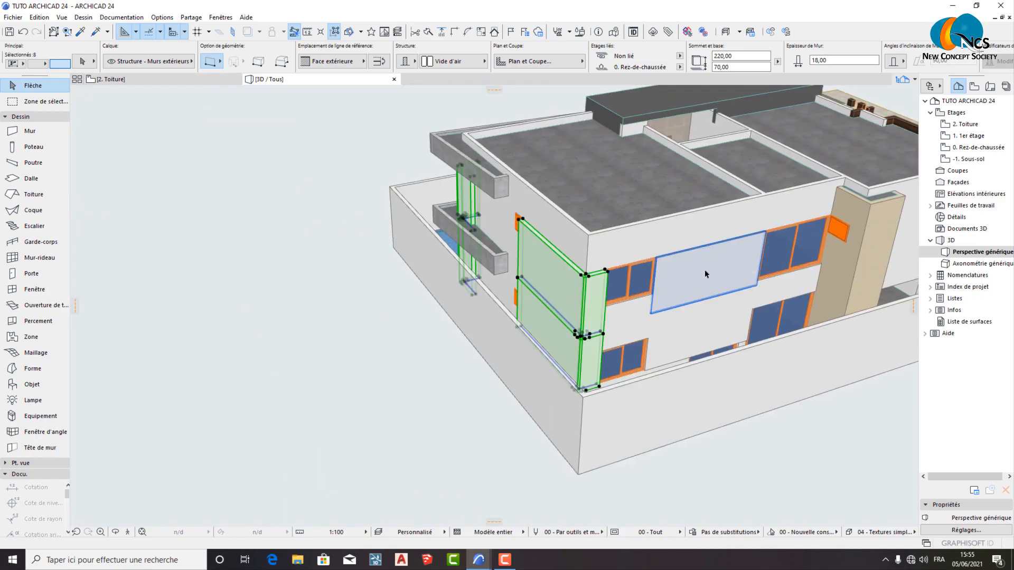
scroll(702, 296, "down", 5)
scroll(800, 287, "up", 5)
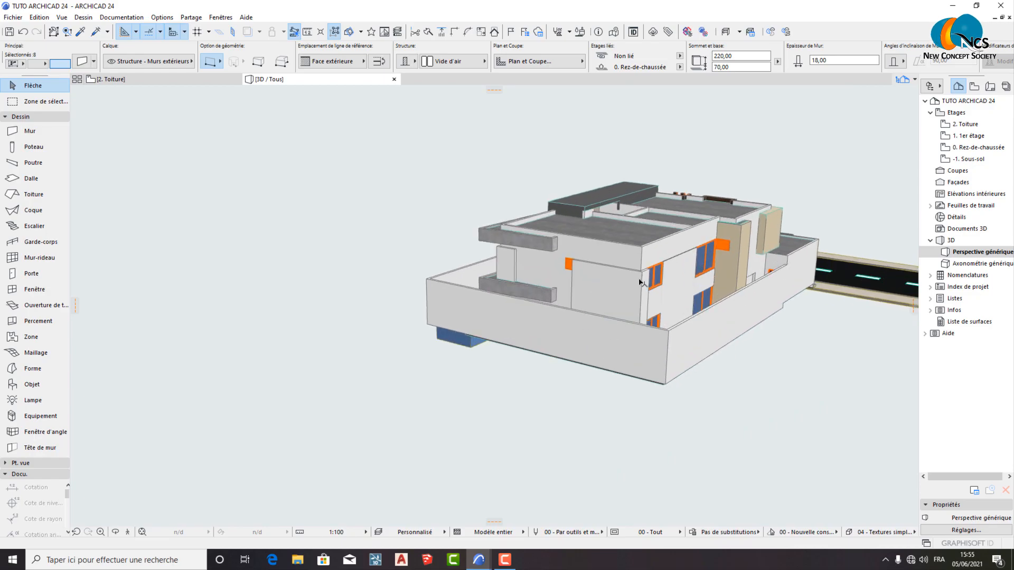
scroll(745, 267, "up", 3)
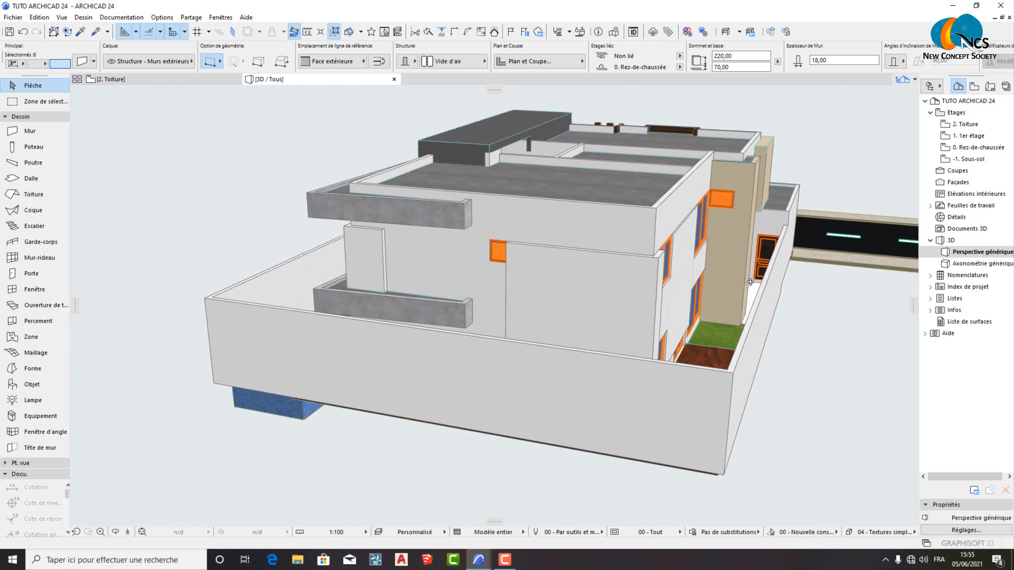
middle_click_drag(693, 302, 649, 281, "shift")
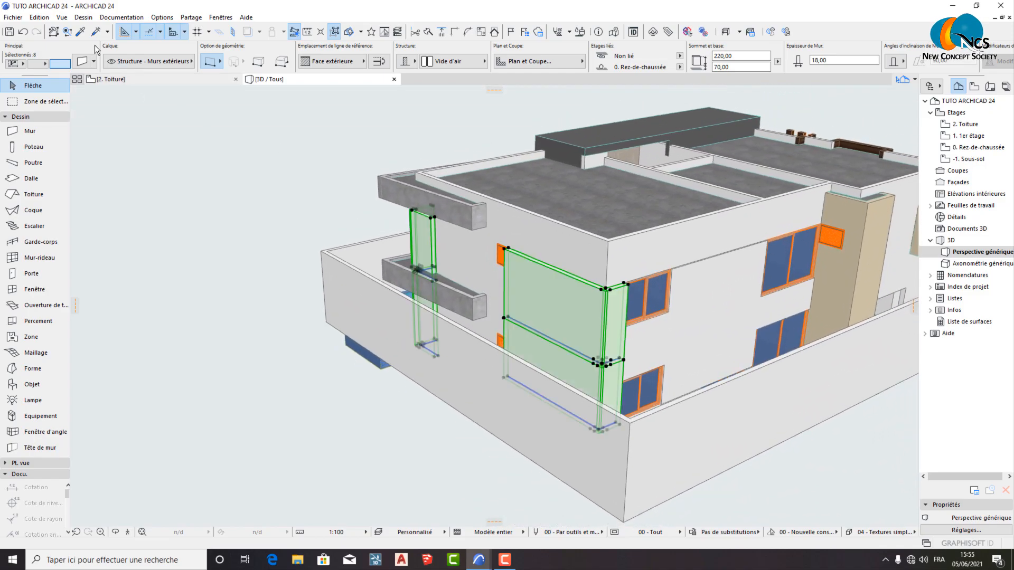
key("ctrl+t")
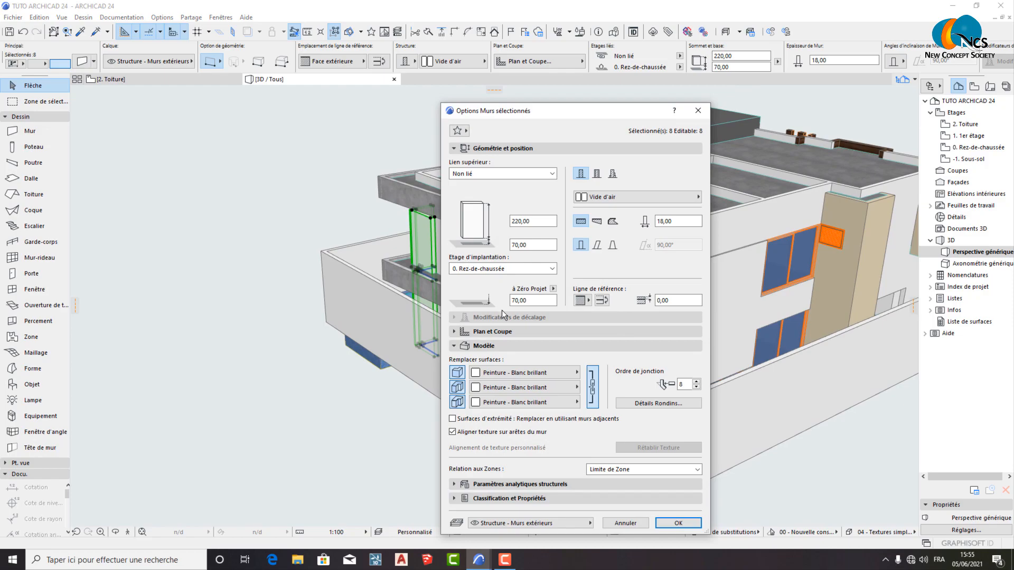
left_click(492, 374)
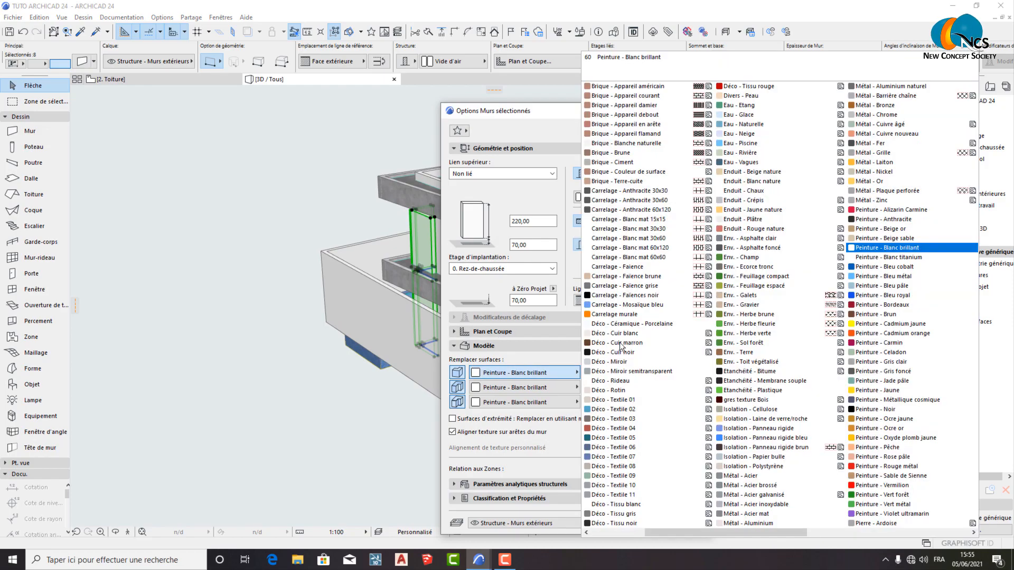
left_click(752, 400)
left_click(677, 522)
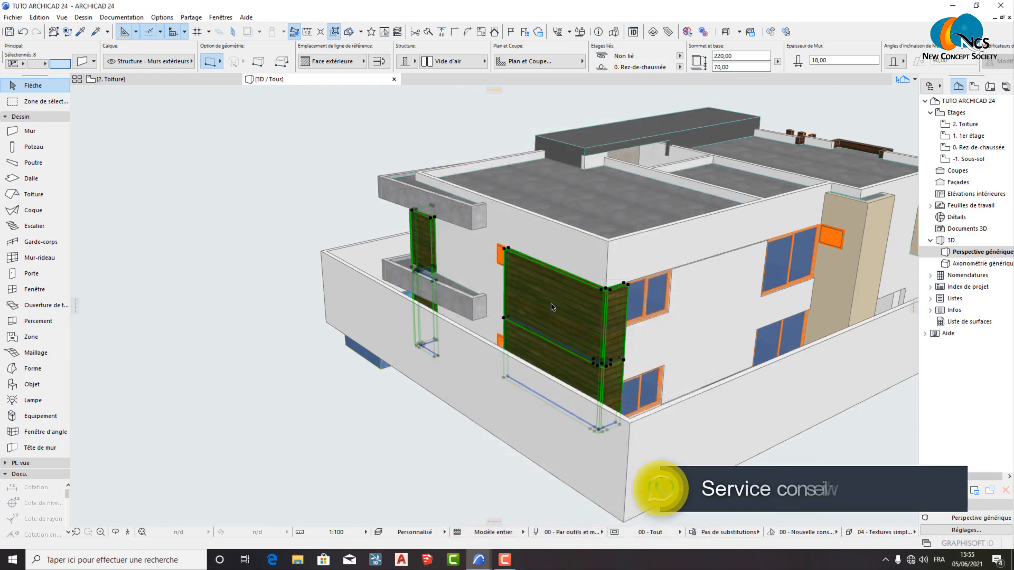
Step: Clear the selection and hide the structure layer holding the boundary walls (cloture) in the model view
scroll(753, 307, "up", 5)
middle_click_drag(753, 307, 645, 283, "shift")
left_click(339, 182)
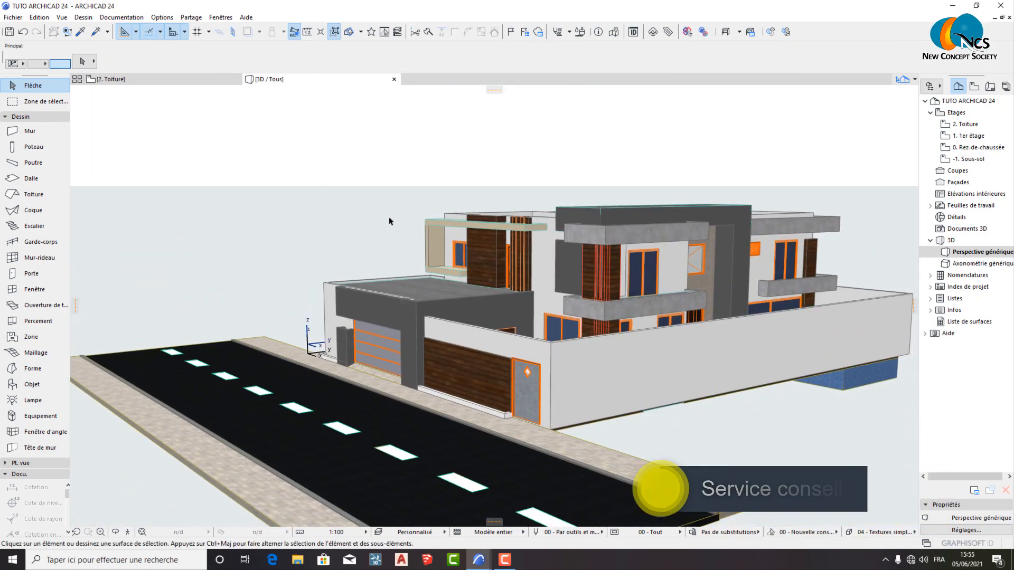
key("ctrl+l")
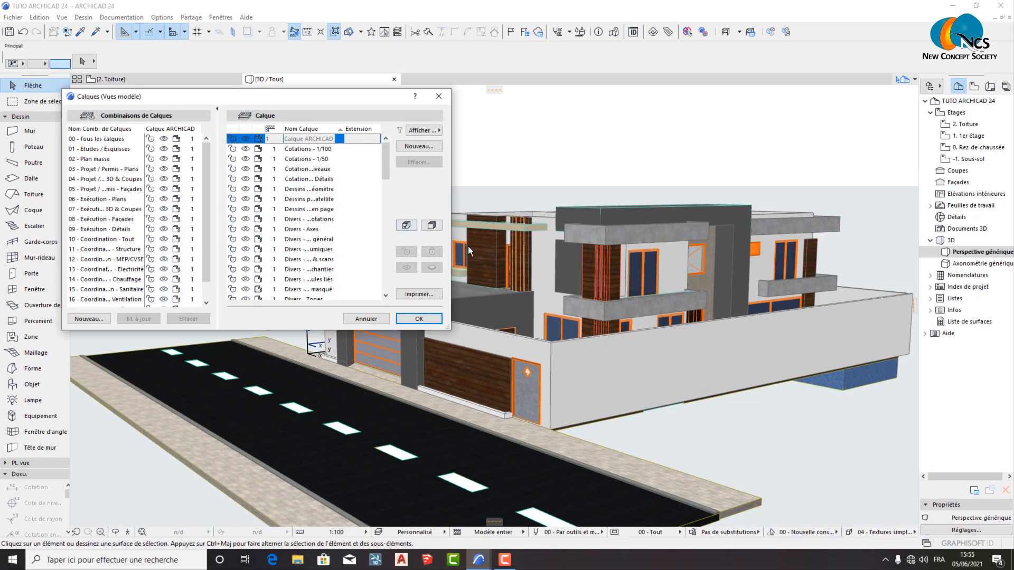
scroll(279, 273, "down", 5)
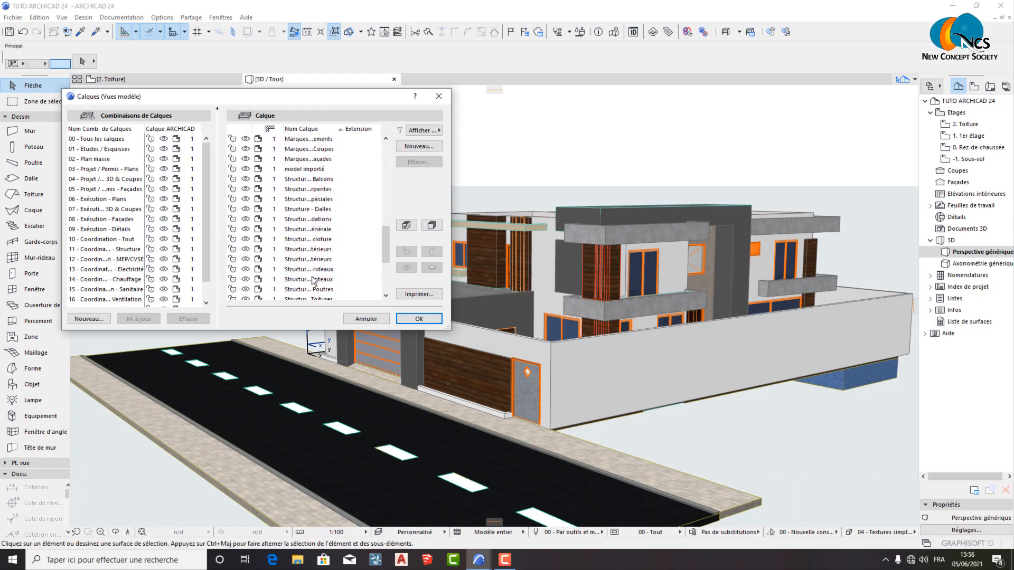
scroll(315, 282, "down", 2)
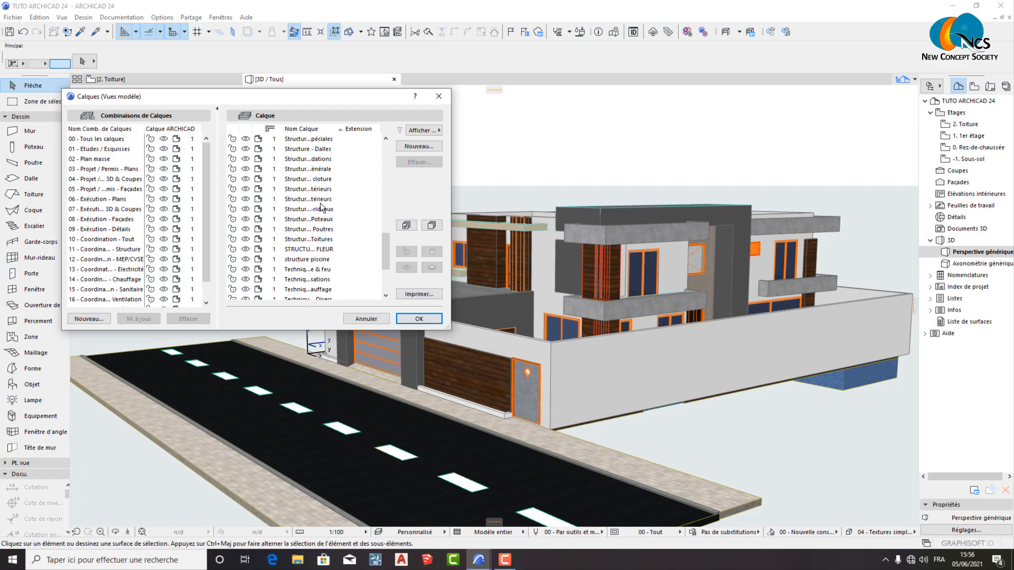
left_click(405, 319)
Step: Select the six wall panels between and beneath the windows on the uncovered side facade and apply the Carrelage murale surface
middle_click_drag(443, 327, 577, 347, "shift")
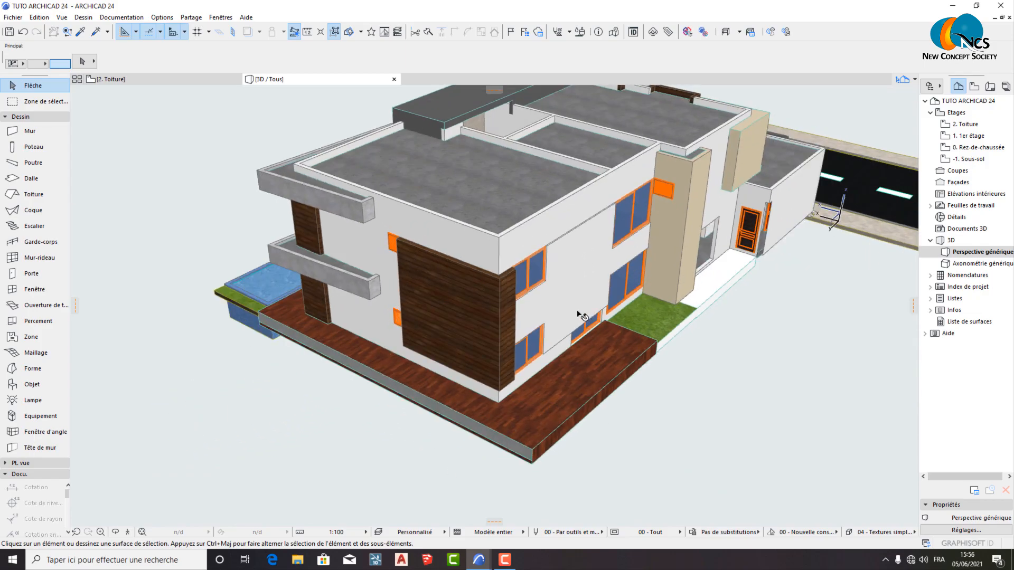
left_click(542, 311)
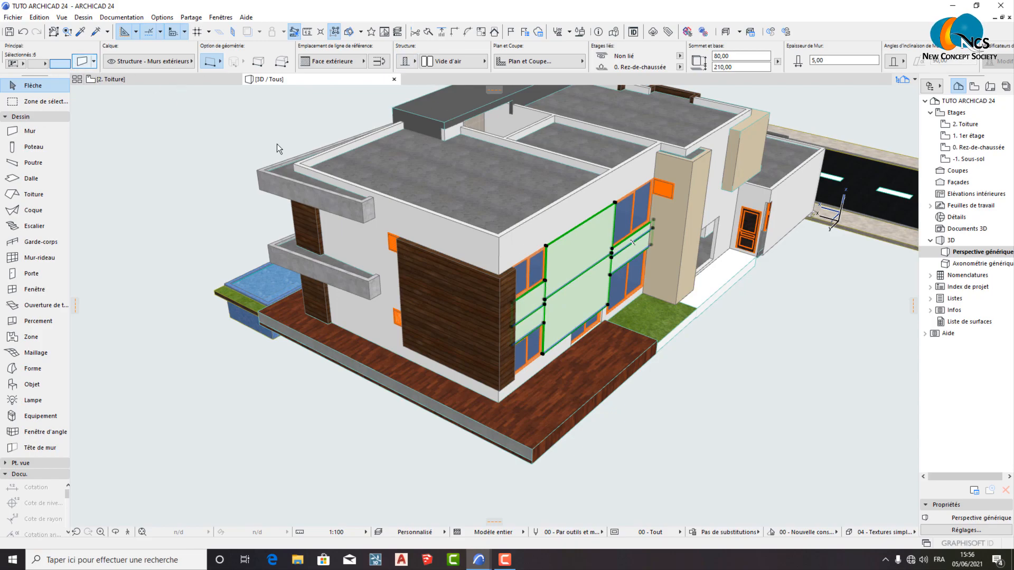
key("ctrl+t")
left_click(534, 371)
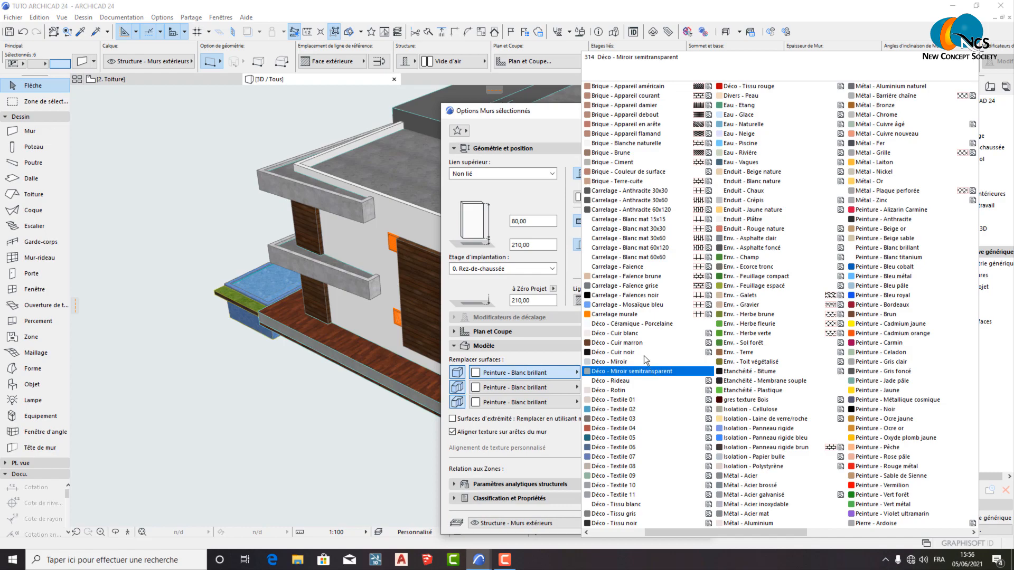
left_click(632, 315)
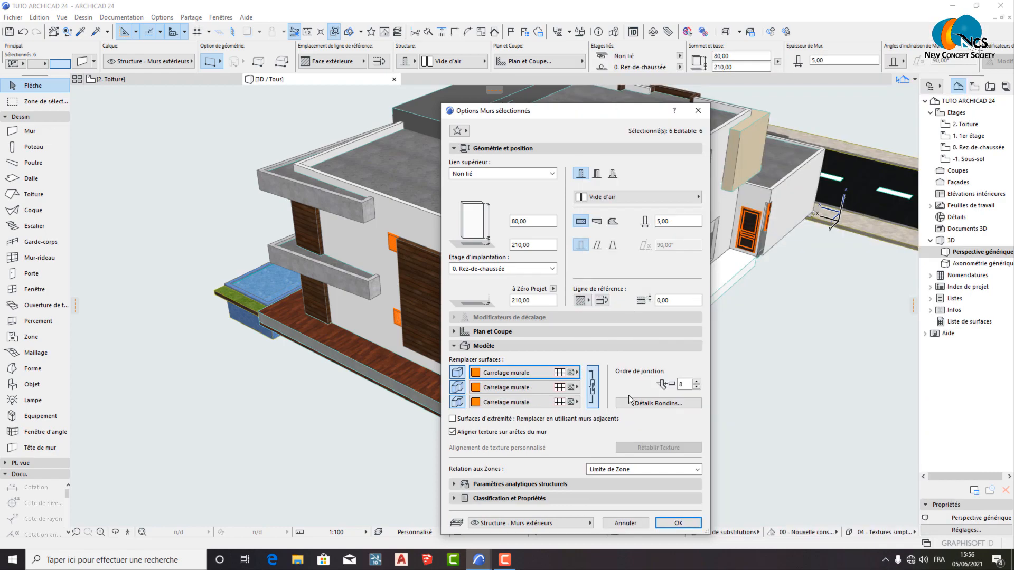
left_click(678, 521)
left_click(685, 410)
Step: Change the two large stacked wall panels between the window columns to gres texture Bois on all surfaces
middle_click_drag(672, 409, 908, 425, "shift")
middle_click_drag(477, 401, 261, 396, "shift")
middle_click_drag(497, 411, 454, 264, "shift")
scroll(464, 267, "up", 5)
scroll(493, 272, "up", 5)
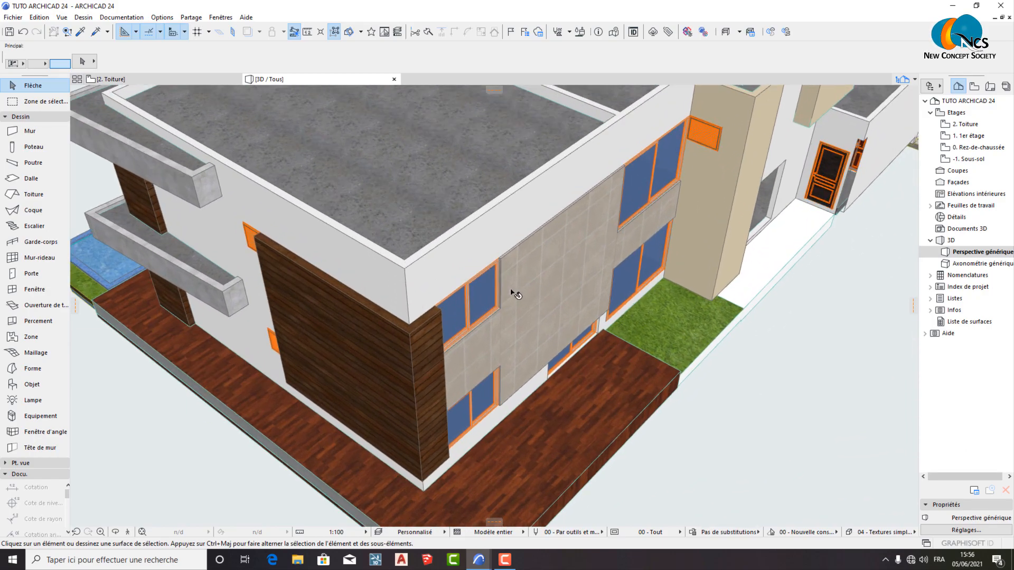
left_click(586, 250)
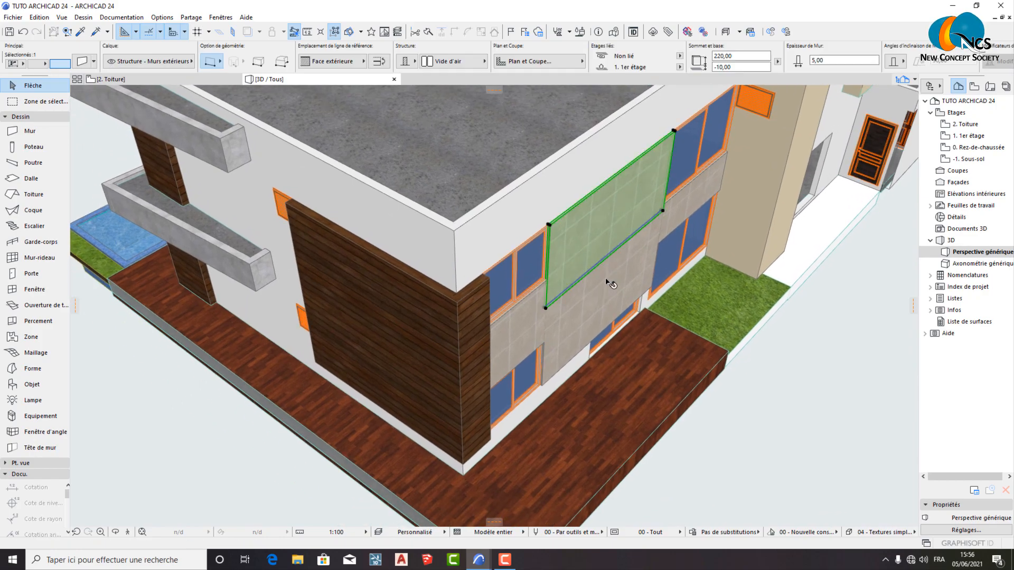
left_click(608, 290, "shift")
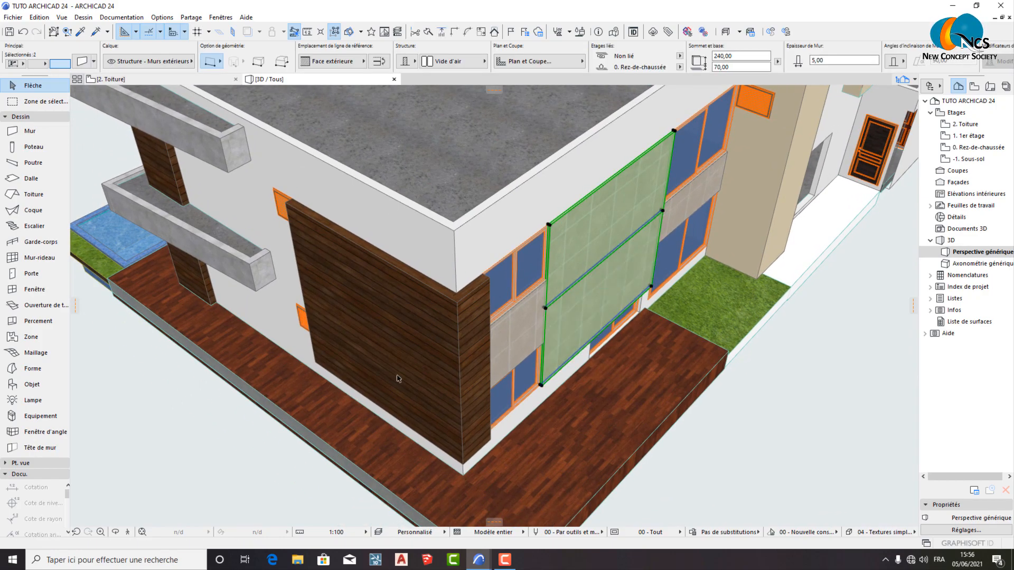
key("ctrl+t")
left_click(514, 373)
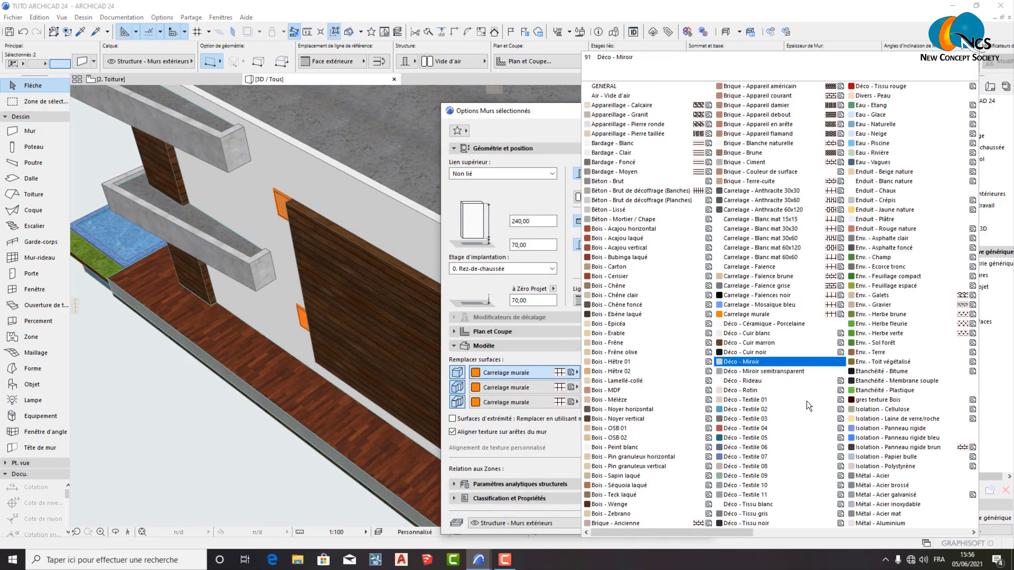
left_click(874, 399)
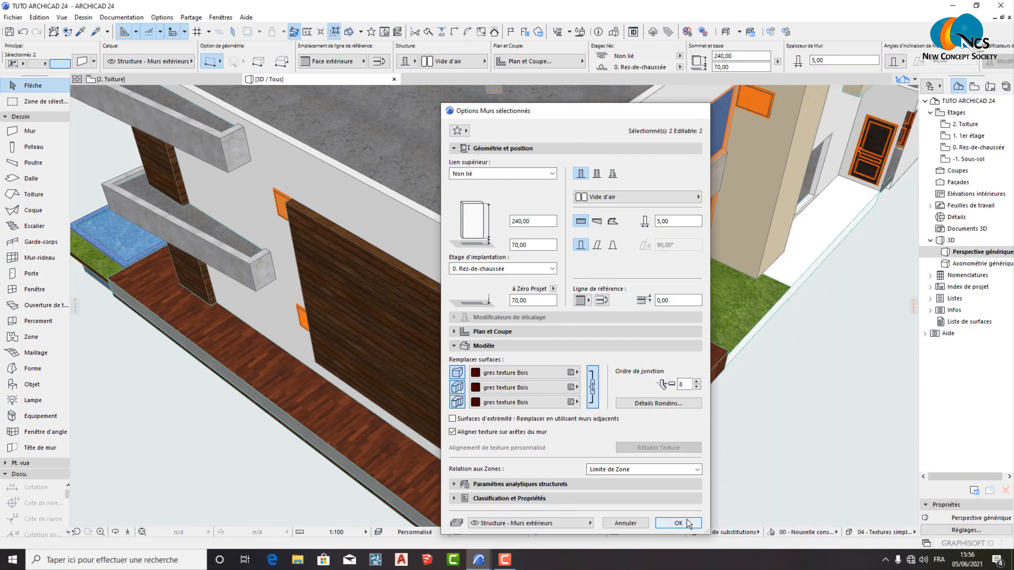
left_click(686, 523)
left_click(778, 448)
Step: Transfer the wood-clad corner wall's settings to the two large wood-textured panels between the windows
middle_click_drag(612, 359, 634, 314, "shift")
left_click(472, 271, "alt")
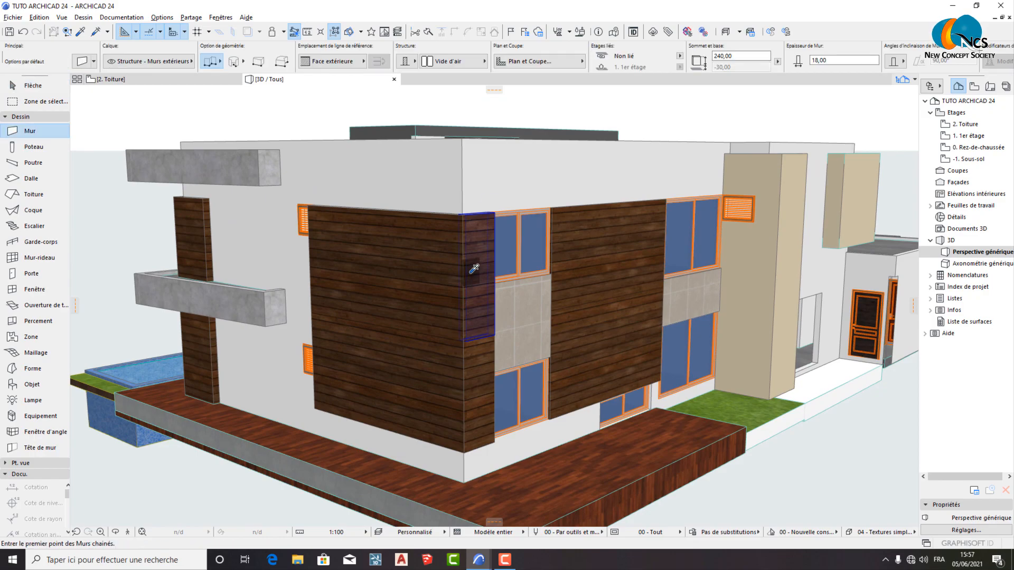
left_click(583, 339, "ctrl+alt")
scroll(576, 364, "down", 1)
scroll(575, 352, "up", 1)
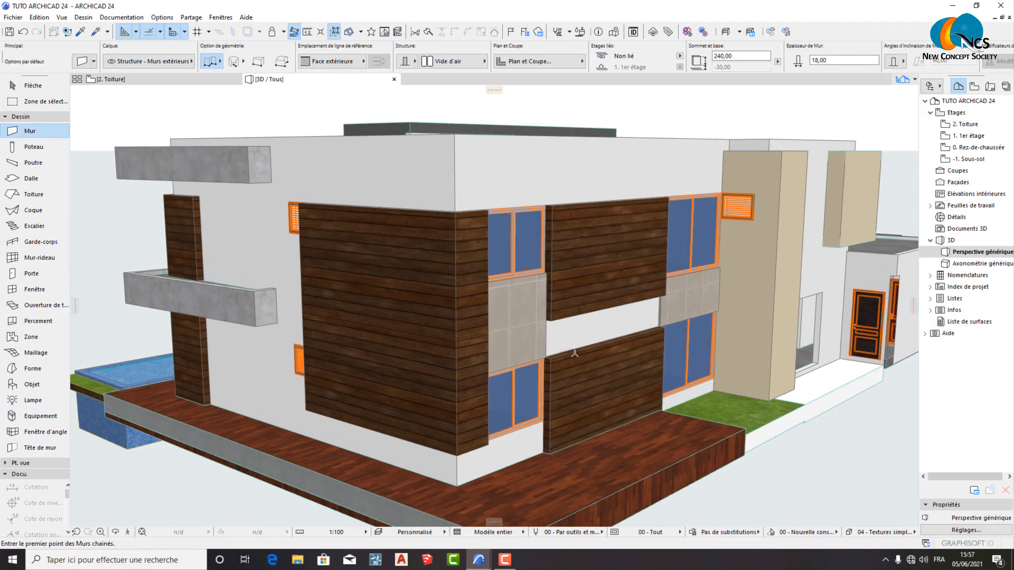
key("Escape")
Step: Raise the lower wood-textured panel by 80 so its top meets the upper panel's bottom edge
scroll(561, 375, "up", 1)
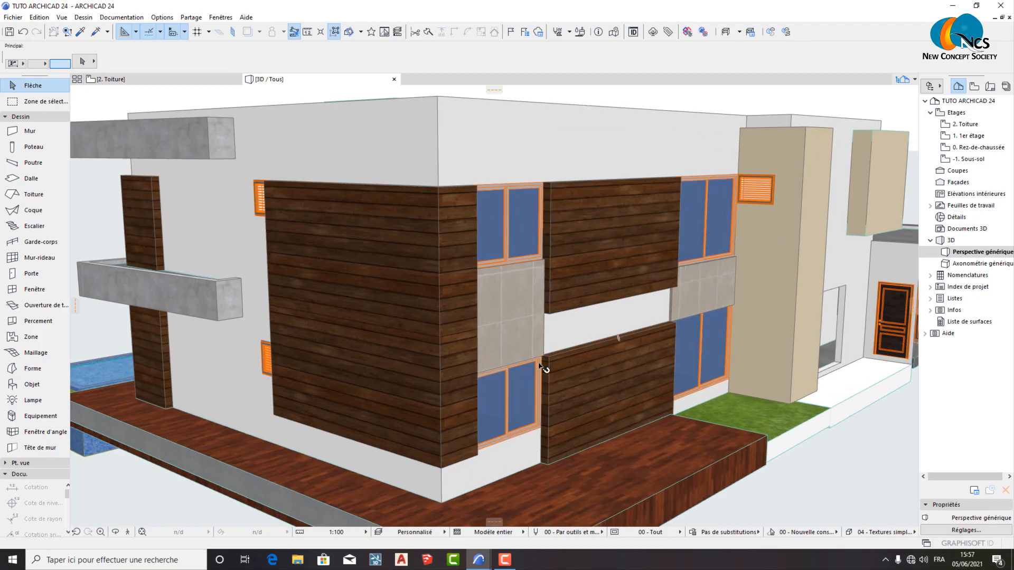
left_click(560, 364)
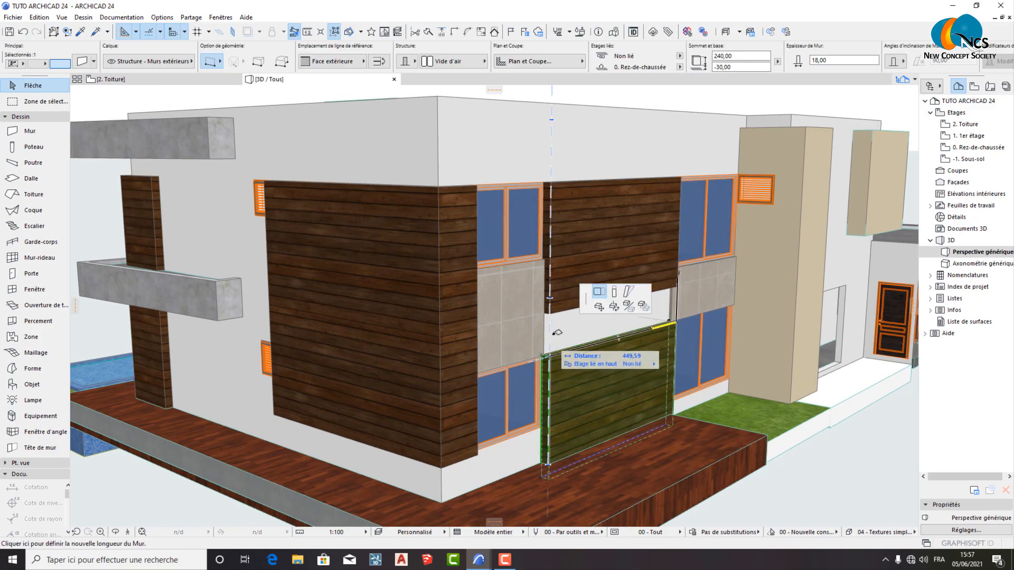
left_click(246, 260)
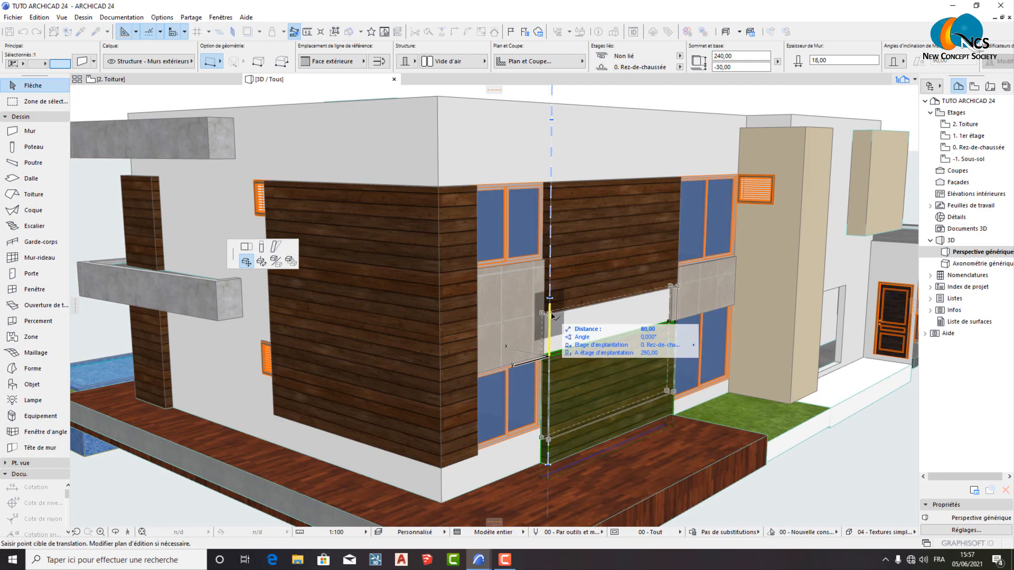
left_click(568, 407)
Step: Stretch the lower wood-textured panel's bottom edge to align with the base of the neighbouring corner wall
middle_click_drag(552, 446, 508, 412, "shift")
left_click(498, 410)
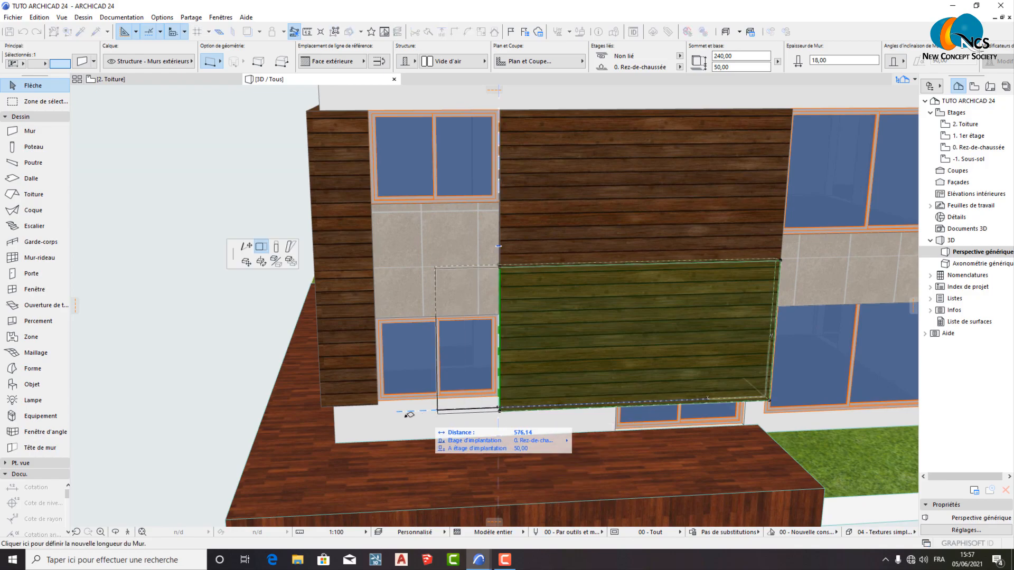
left_click(378, 403)
scroll(425, 355, "down", 4)
middle_click_drag(426, 355, 458, 359, "shift")
left_click(578, 422)
Step: Select the two first-floor balcony slabs together with the large first-floor slab that forms the terrace over the garage
scroll(330, 254, "down", 2)
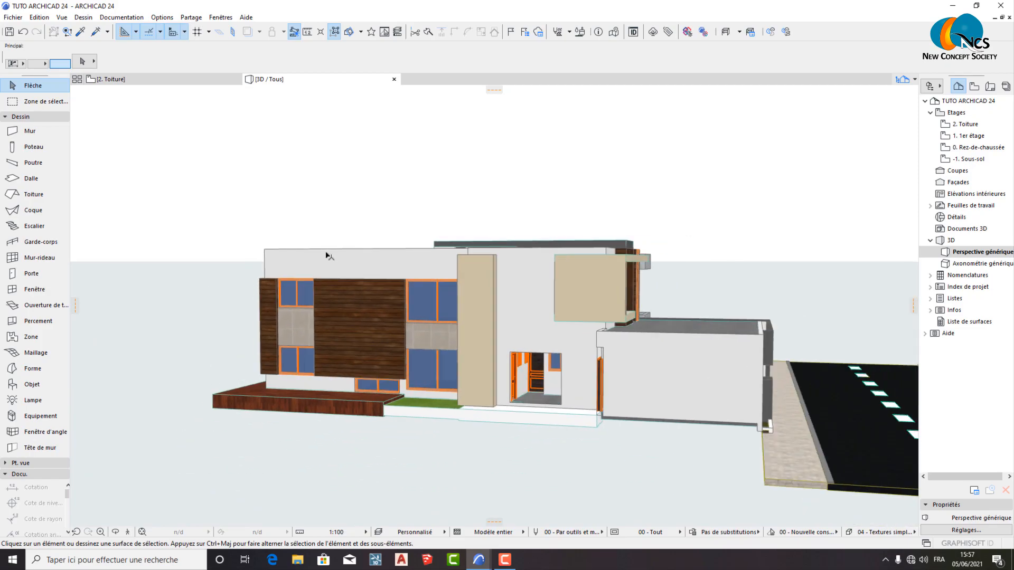
middle_click_drag(560, 301, 491, 437, "shift")
middle_click_drag(401, 436, 232, 323)
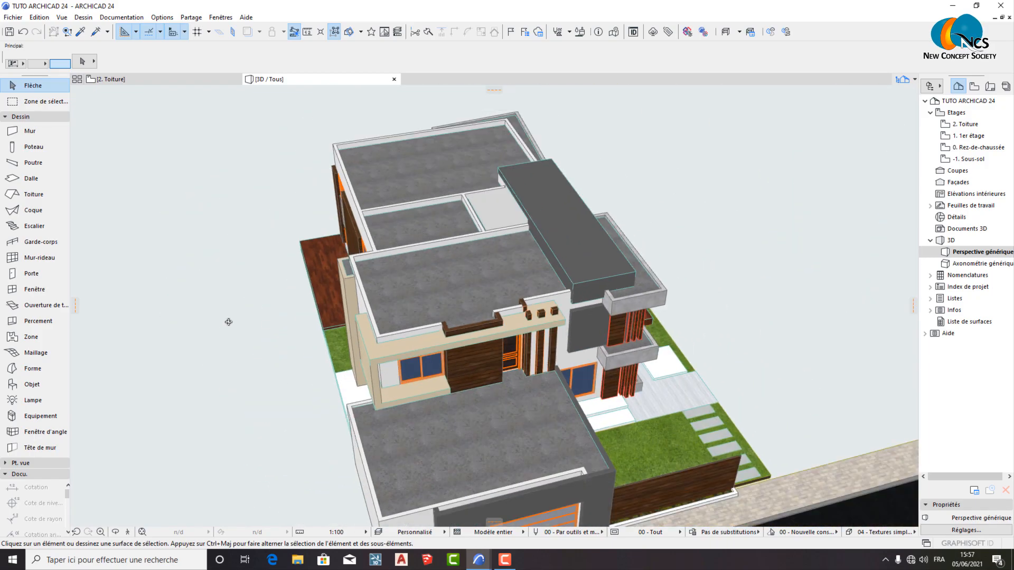
middle_click_drag(559, 373, 601, 253, "shift")
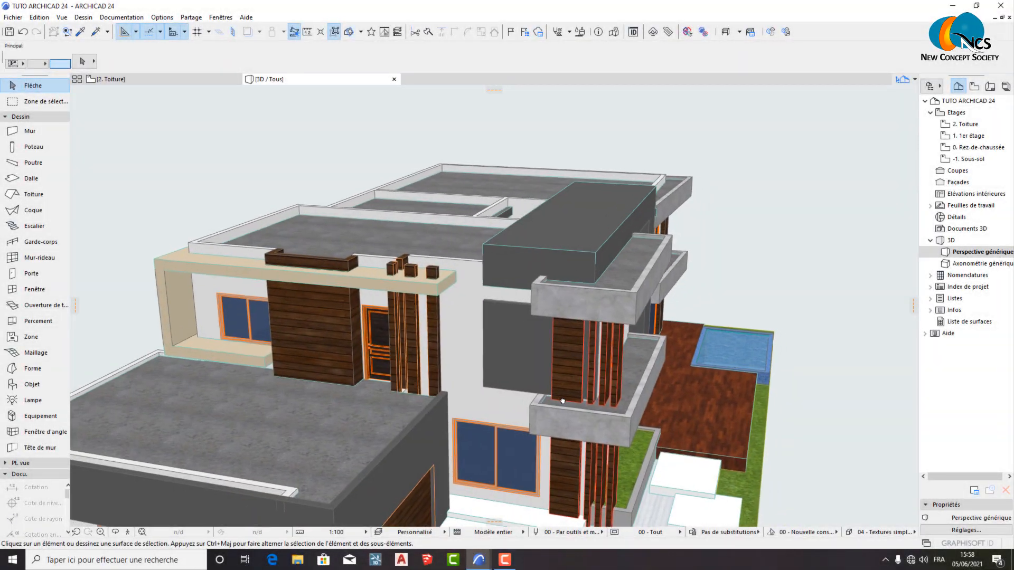
middle_click_drag(575, 402, 530, 440, "shift")
scroll(495, 388, "up", 2)
scroll(540, 403, "up", 1)
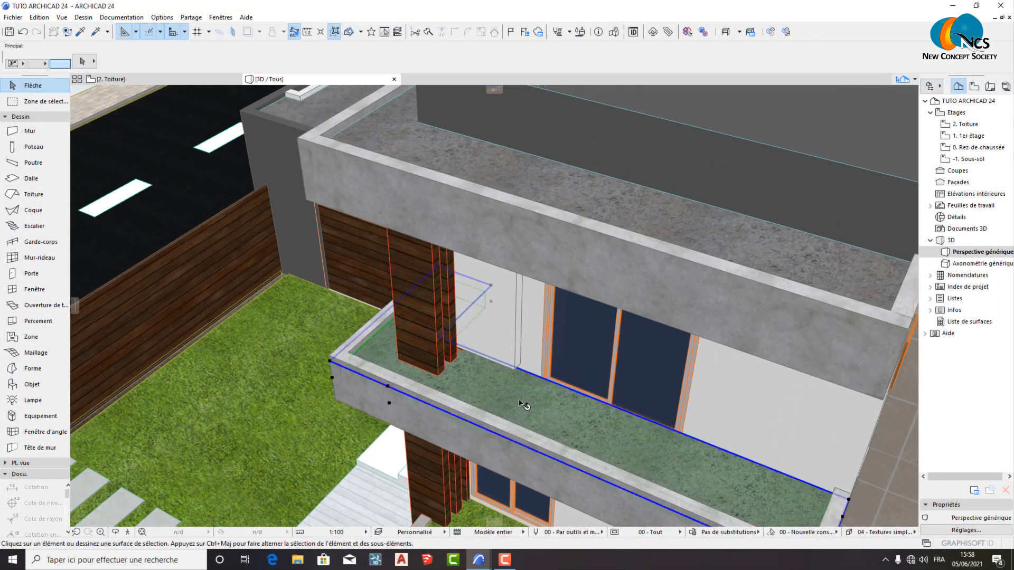
scroll(534, 421, "down", 2)
scroll(301, 318, "down", 2)
scroll(783, 490, "up", 1)
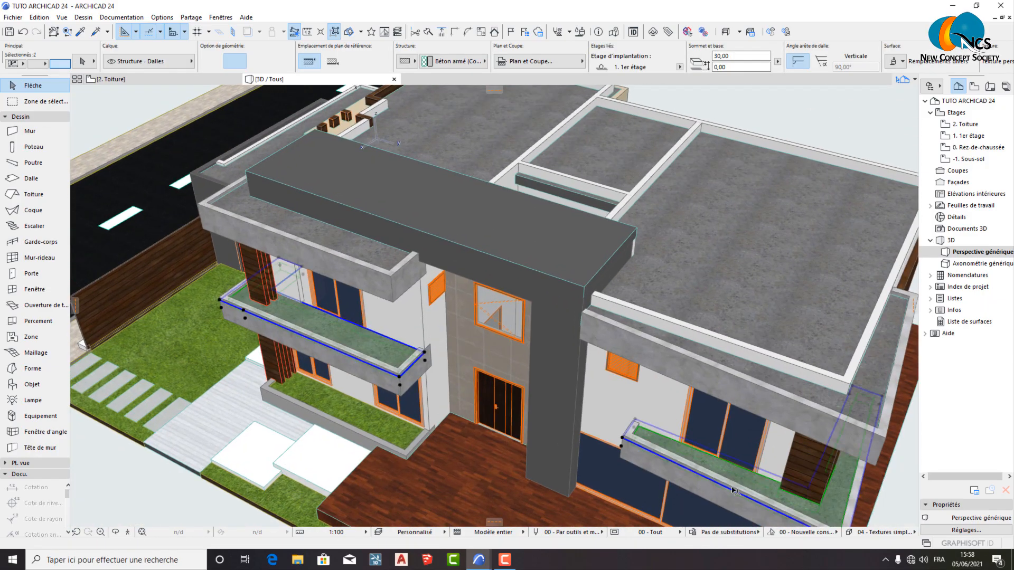
scroll(742, 490, "down", 1)
middle_click_drag(254, 449, 361, 409, "shift")
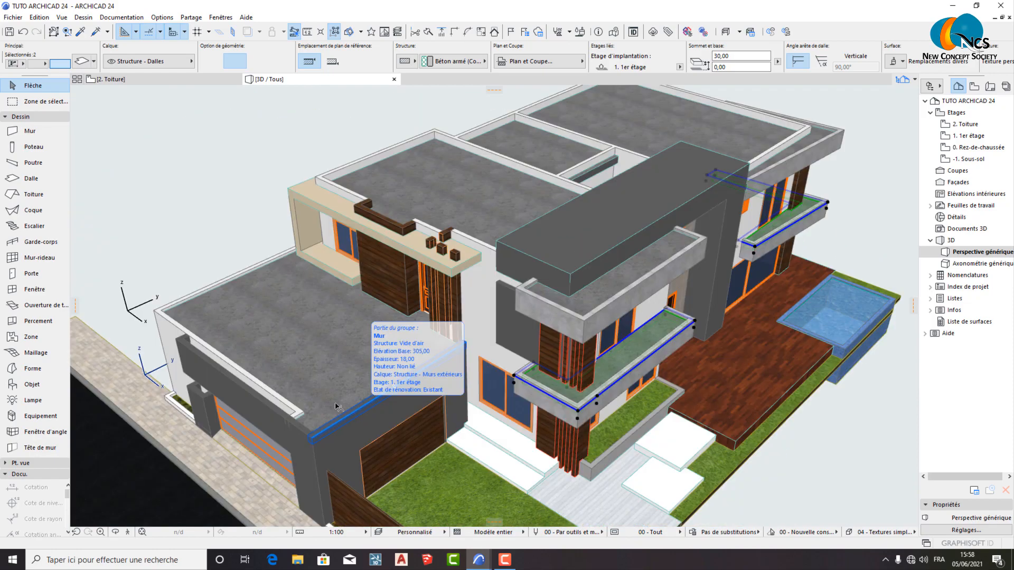
left_click(317, 365, "shift")
middle_click_drag(447, 388, 226, 380, "shift")
middle_click_drag(298, 364, 317, 321, "shift")
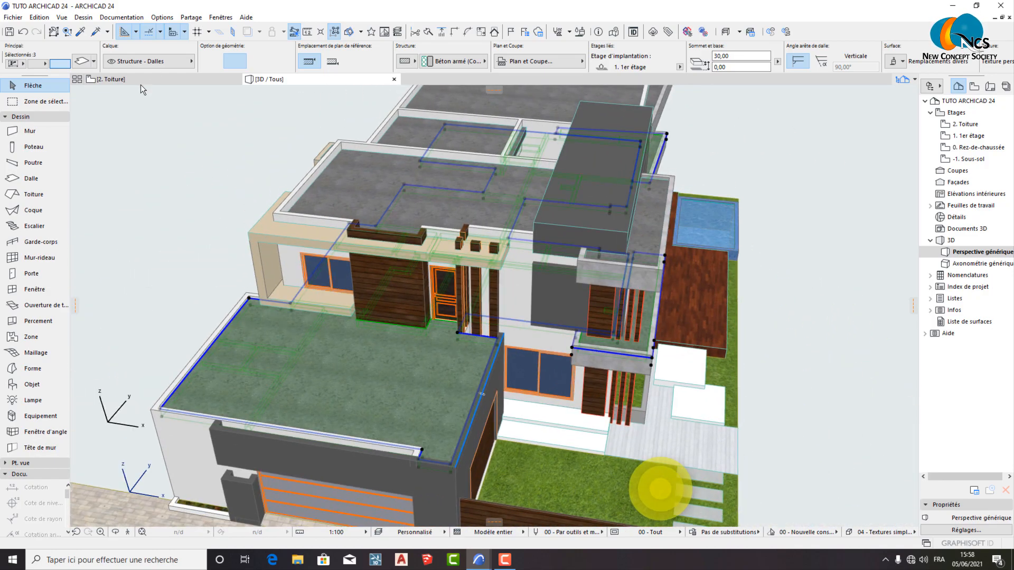
middle_click_drag(420, 319, 497, 284)
scroll(443, 296, "up", 2)
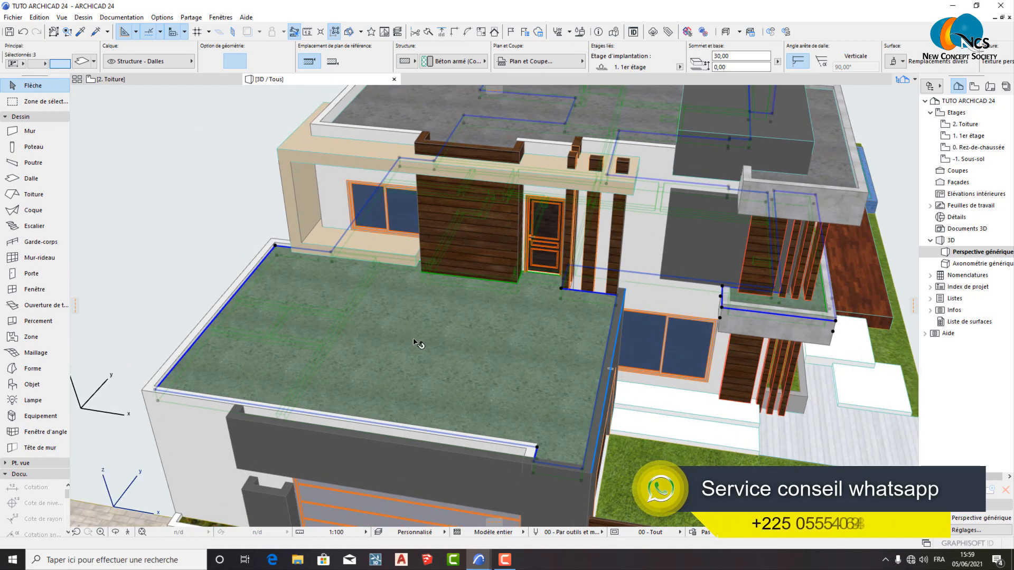
scroll(419, 344, "down", 1)
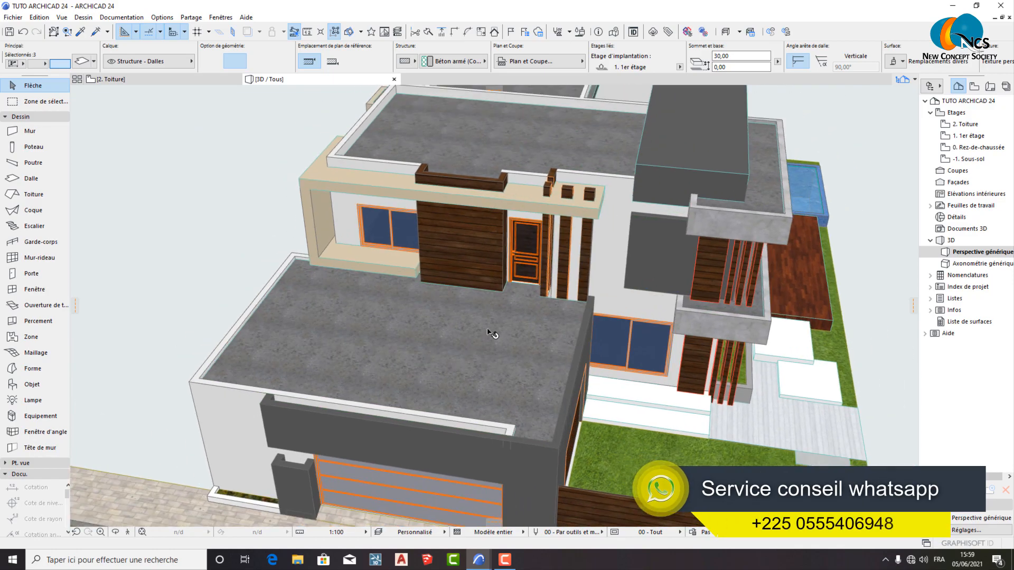
Step: Set the three selected slabs' top surface to Carrelage - Blanc mat 60x60 and their underside to Plâtre - Plaques de plâtre
left_click(81, 62)
left_click(648, 359)
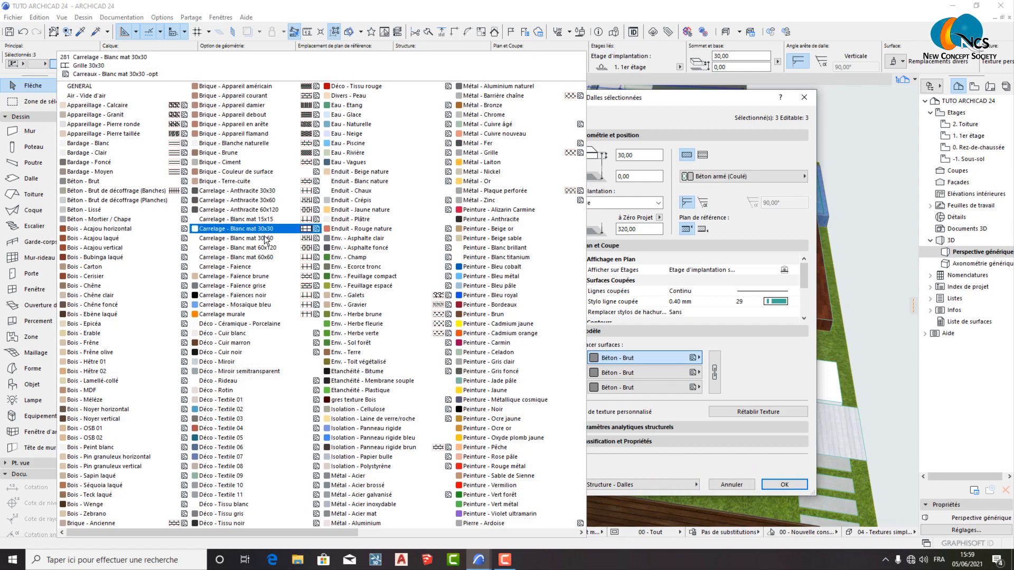
left_click(271, 257)
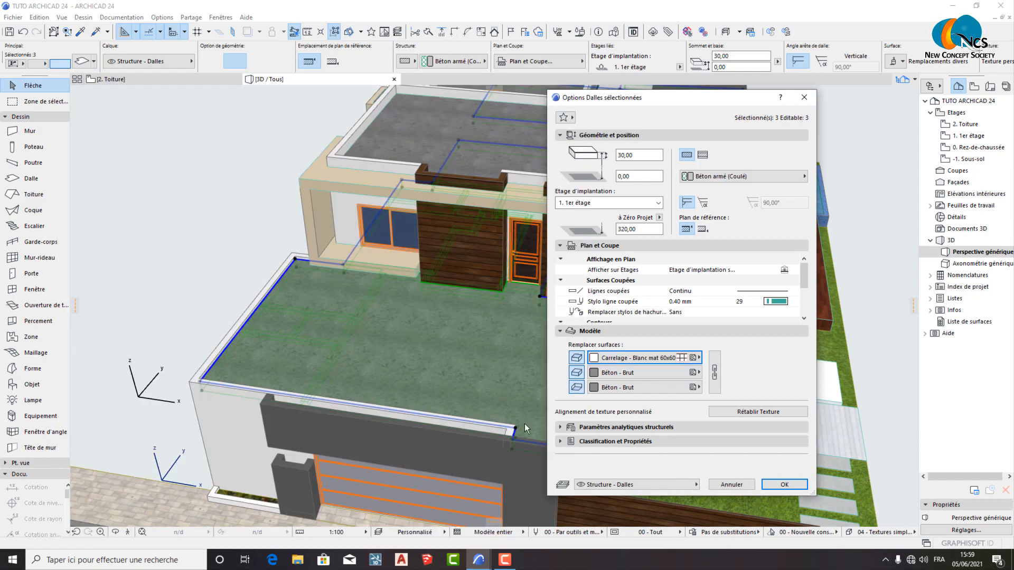
left_click(629, 388)
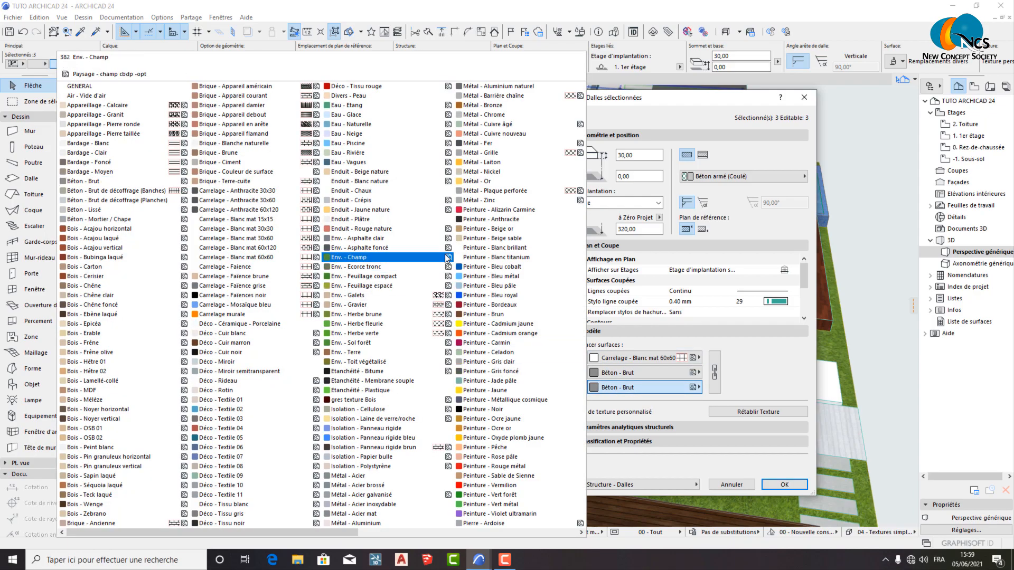
scroll(253, 406, "down", 3)
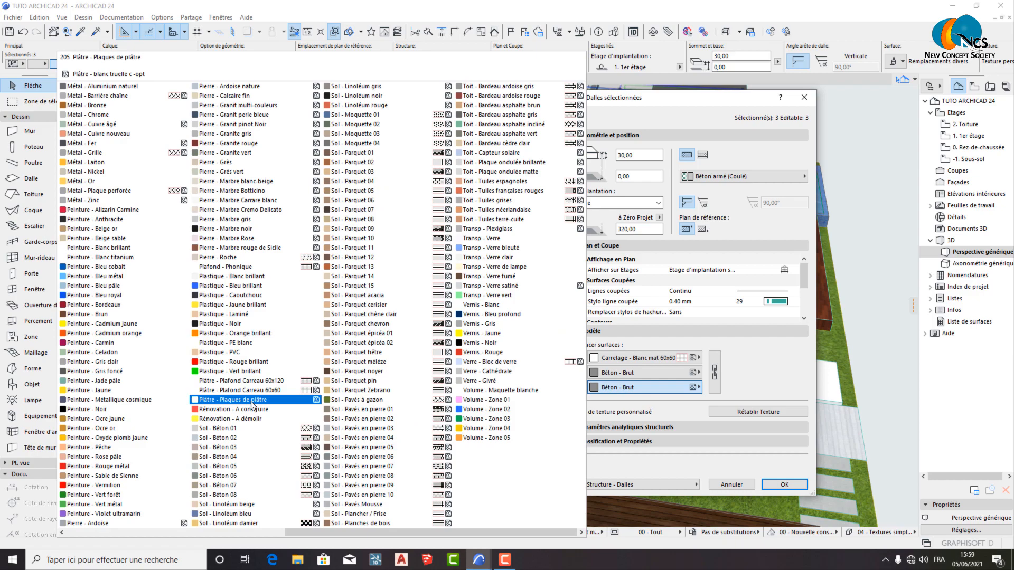
left_click(252, 401)
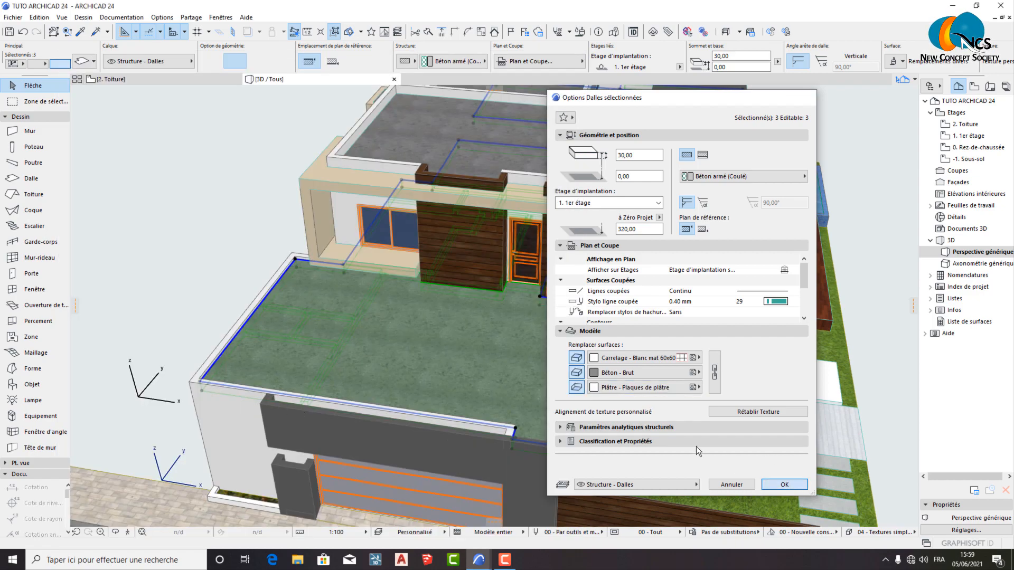
left_click(774, 483)
Step: Select the two roof-level slabs that cover the first-floor balconies
middle_click_drag(614, 321, 536, 412, "shift")
scroll(600, 202, "up", 4)
key("Escape")
scroll(512, 222, "up", 2)
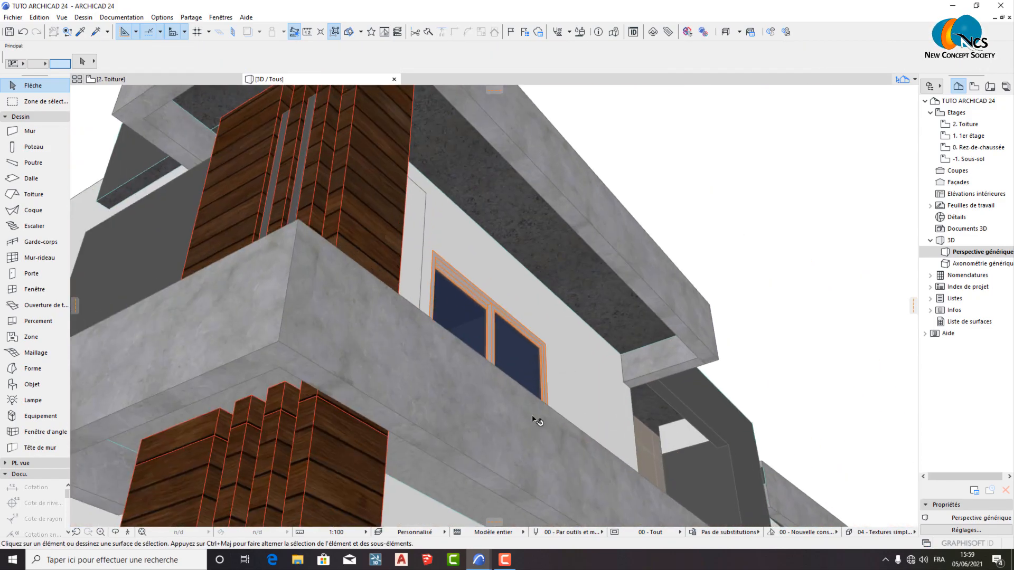
scroll(470, 457, "up", 1)
middle_click_drag(470, 457, 735, 315, "shift")
scroll(475, 401, "up", 2)
scroll(504, 401, "down", 3)
left_click(545, 294)
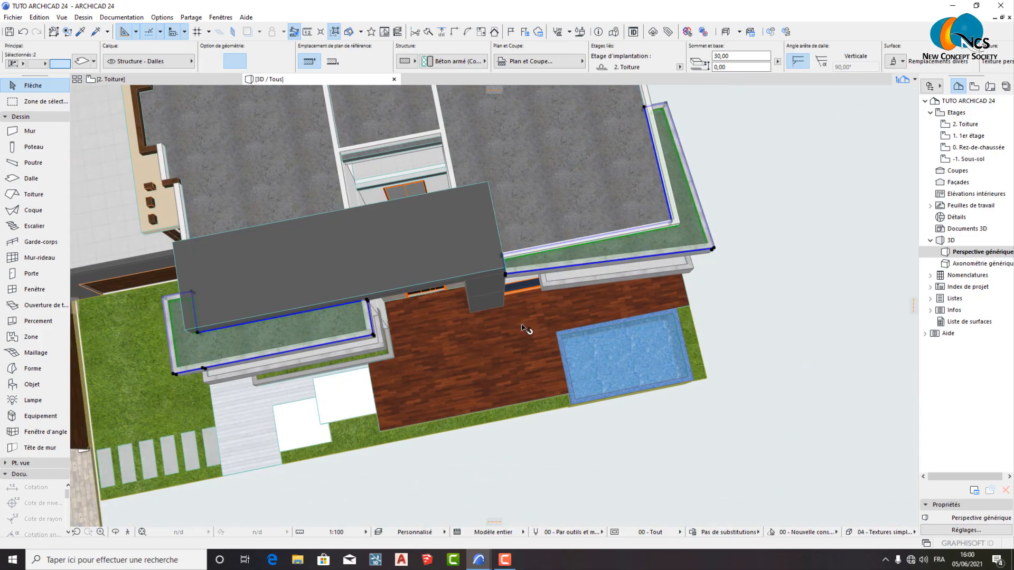
scroll(521, 328, "down", 3)
middle_click_drag(521, 327, 560, 269, "shift")
middle_click_drag(474, 344, 283, 247, "shift")
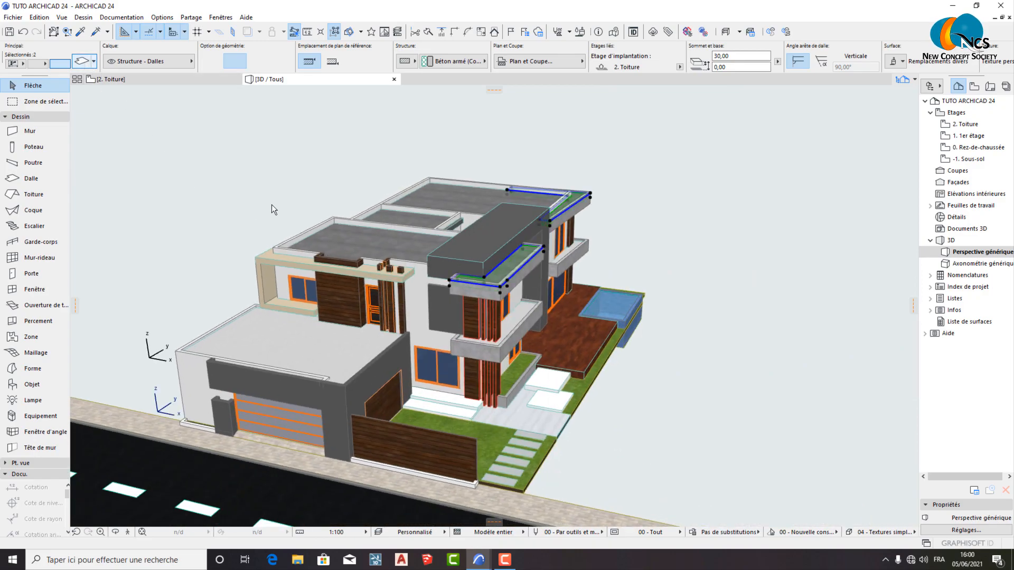
Step: Set the underside surface of the two roof-level balcony slabs to Plastique - Blanc brillant, and clear the selection
key("ctrl+t")
left_click(620, 386)
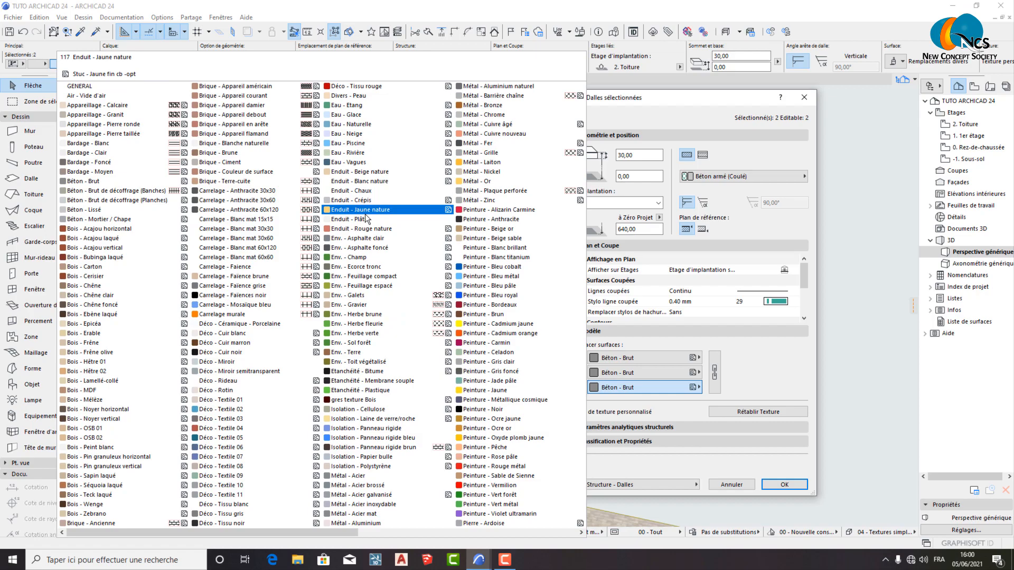
scroll(279, 349, "down", 3)
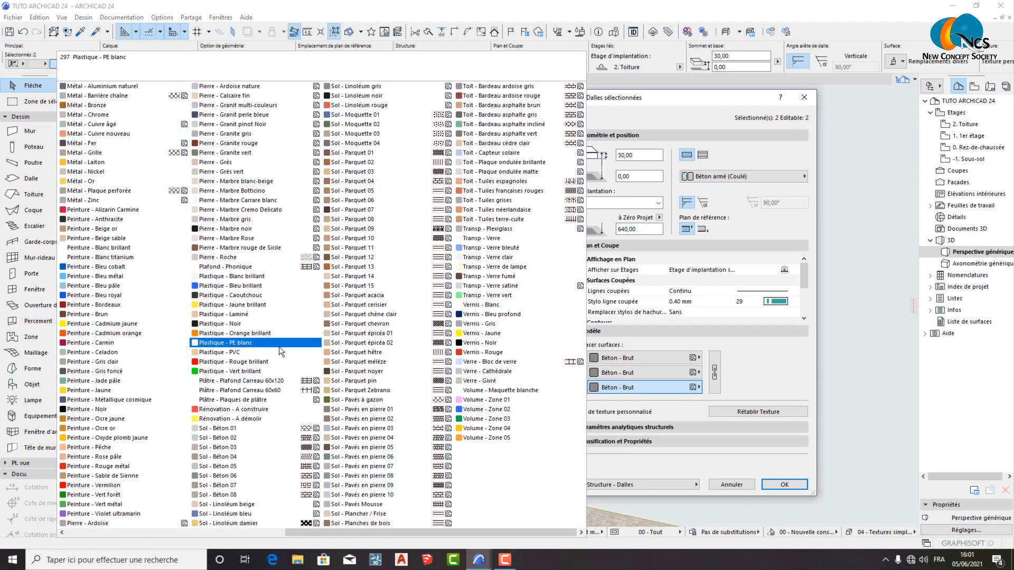
left_click(242, 275)
left_click(774, 484)
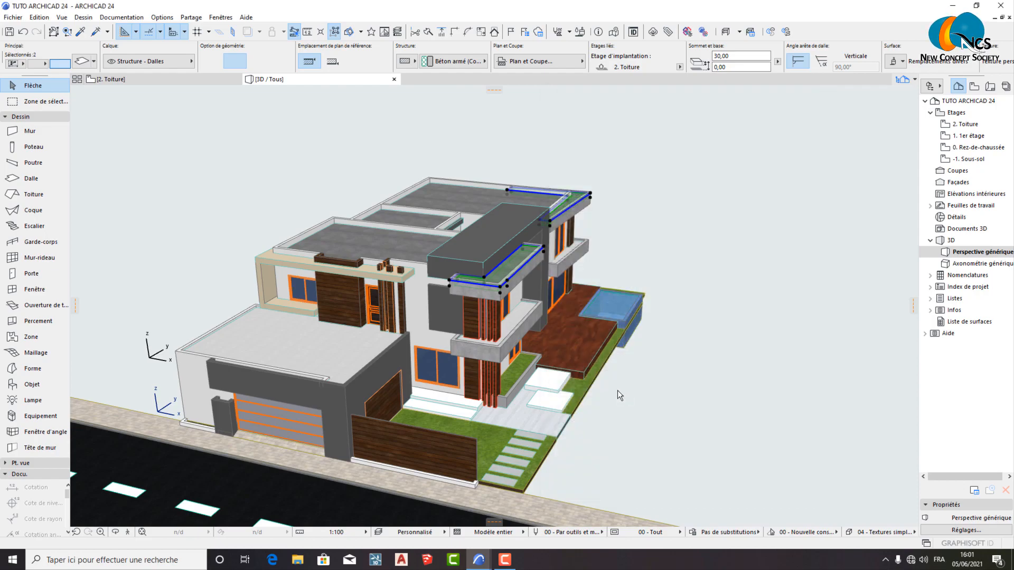
scroll(493, 280, "up", 10)
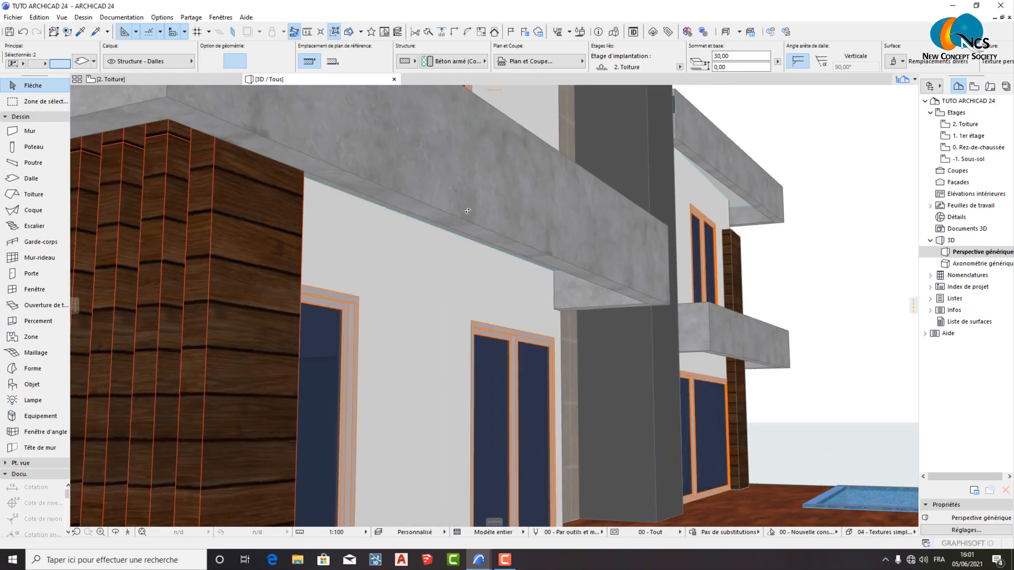
scroll(517, 421, "up", 10)
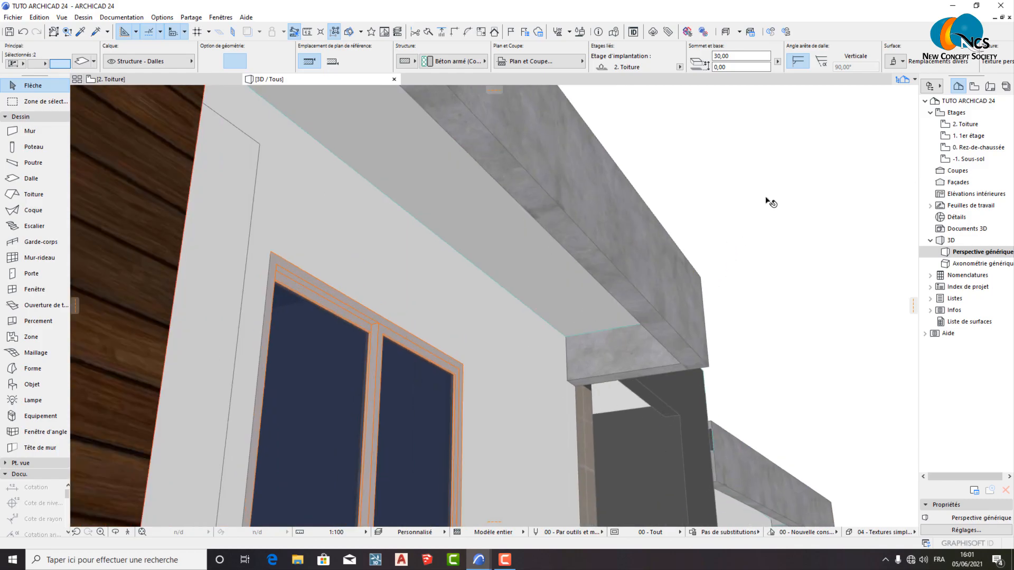
left_click(766, 199)
scroll(552, 259, "up", 10)
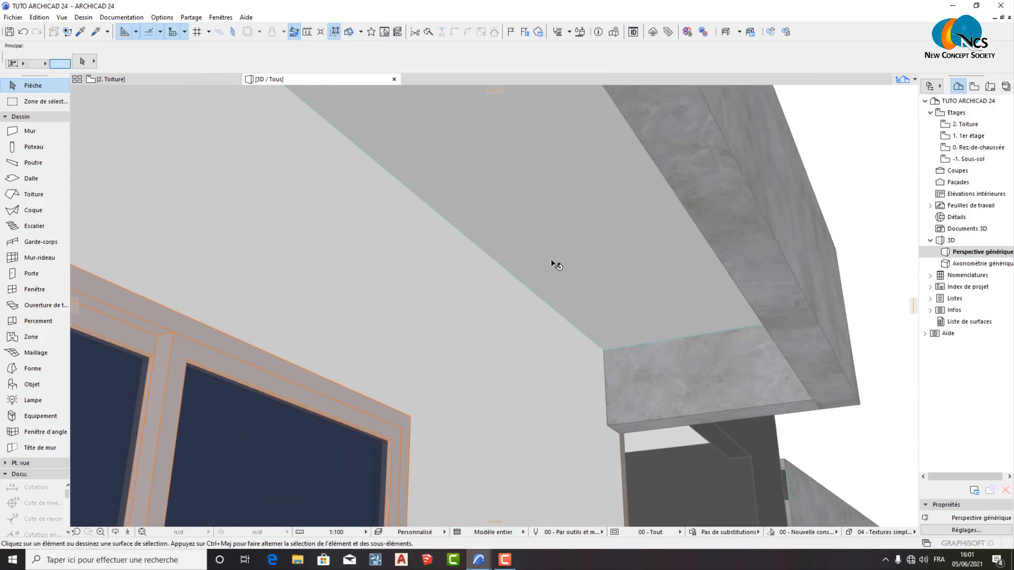
scroll(571, 271, "down", 15)
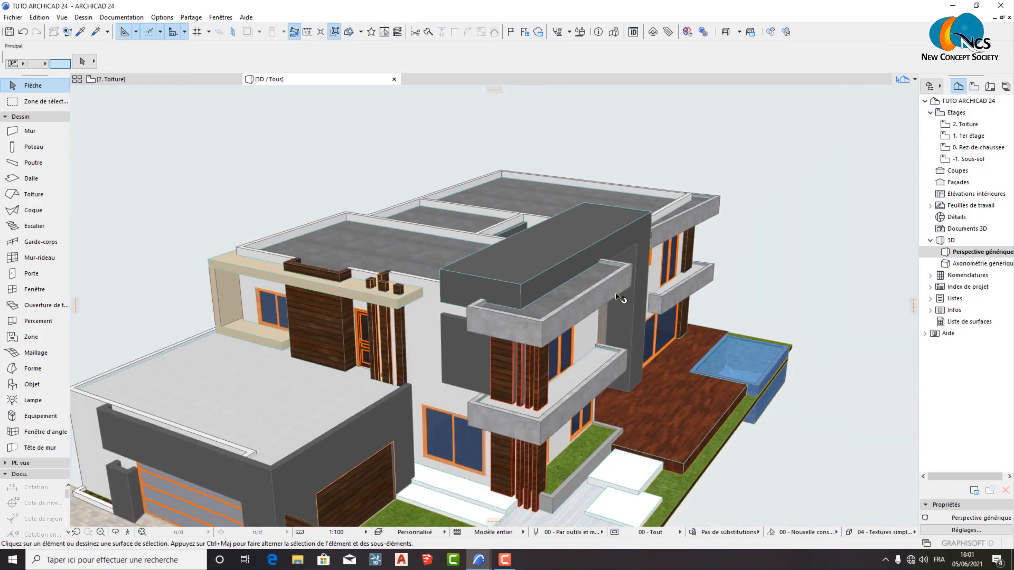
Step: Examine the villa from several sides, including the tiled garage terrace, the flat roofs and the open void beside the dark roof volume
scroll(626, 296, "down", 3)
middle_click_drag(663, 343, 380, 308, "shift")
scroll(660, 337, "up", 3)
scroll(644, 306, "down", 3)
scroll(623, 380, "up", 3)
middle_click_drag(553, 333, 509, 370, "shift")
scroll(534, 359, "up", 3)
middle_click_drag(534, 316, 659, 388, "shift")
scroll(595, 328, "up", 1)
middle_click_drag(503, 372, 600, 416, "shift")
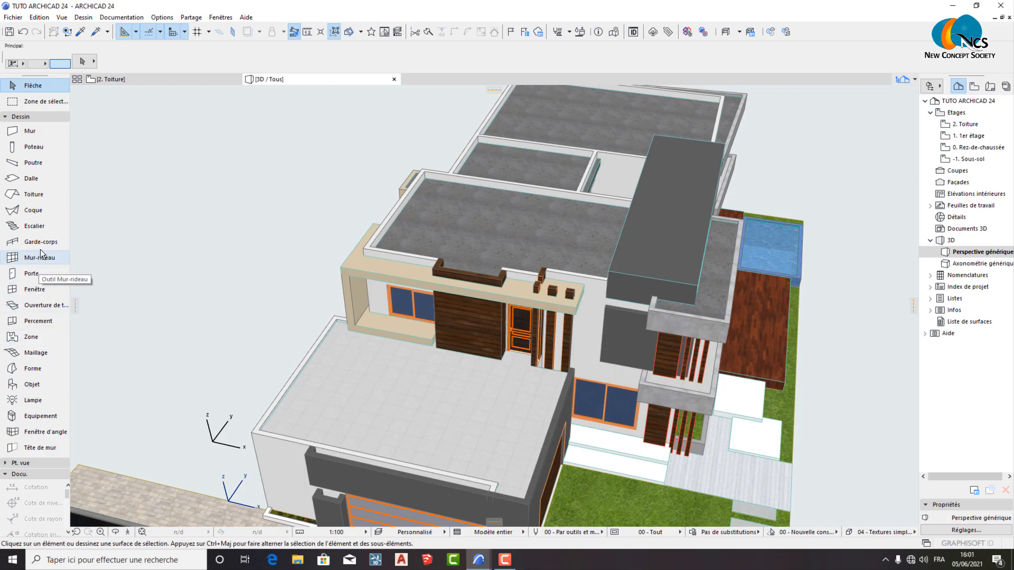
scroll(380, 477, "up", 2)
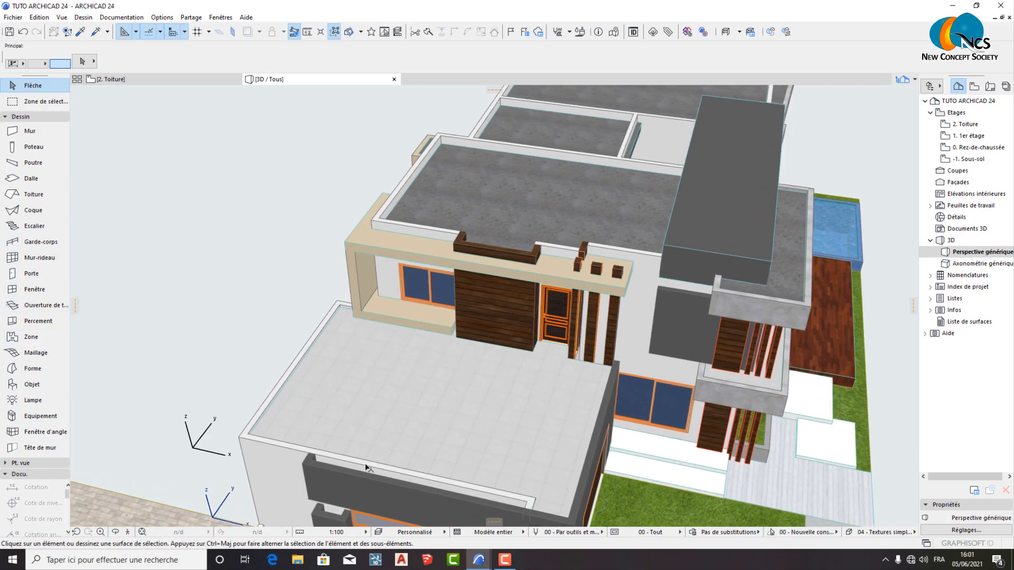
scroll(423, 438, "down", 2)
middle_click_drag(481, 362, 644, 292, "shift")
scroll(642, 272, "up", 5)
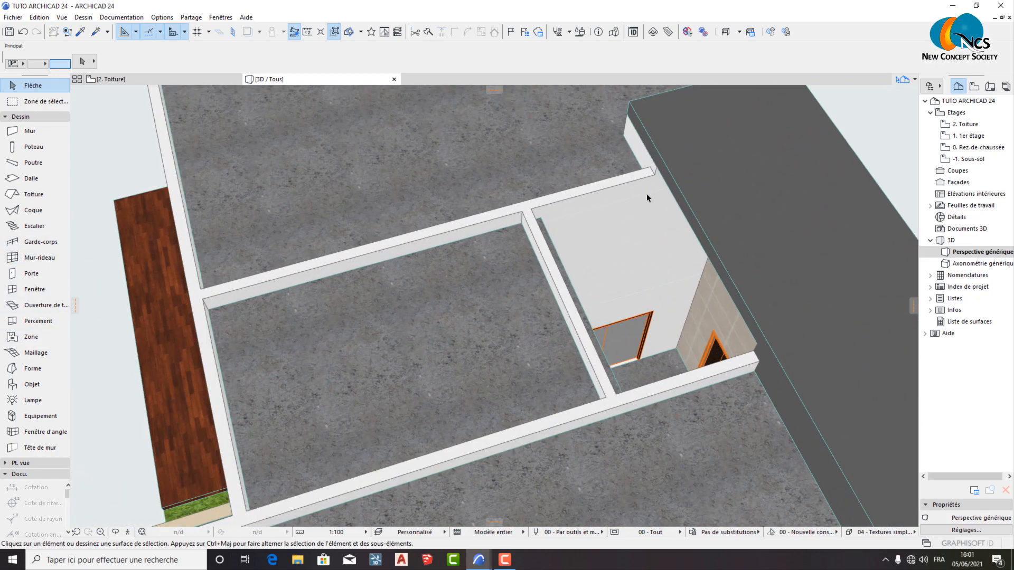
scroll(469, 294, "down", 5)
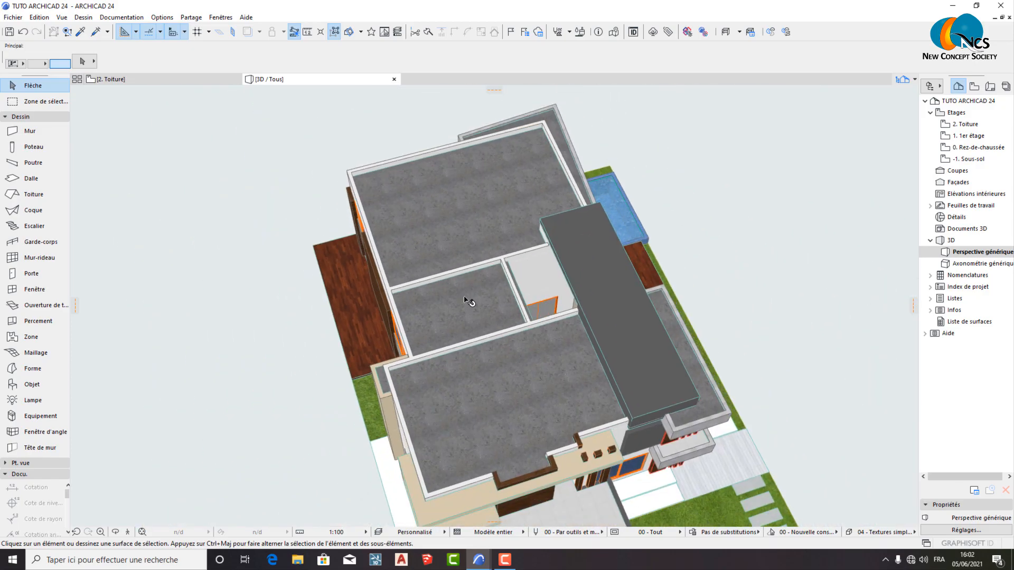